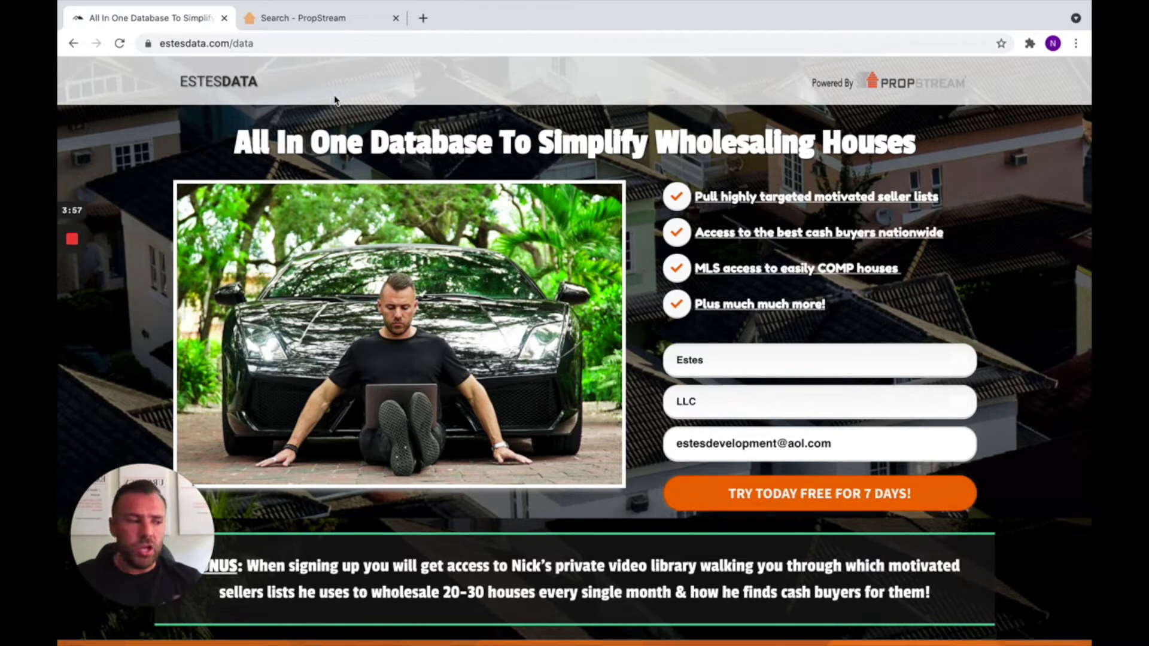
Step: Switch to PropStream, search for the most recently searched Tampa property and open its full details
click(318, 25)
click(293, 80)
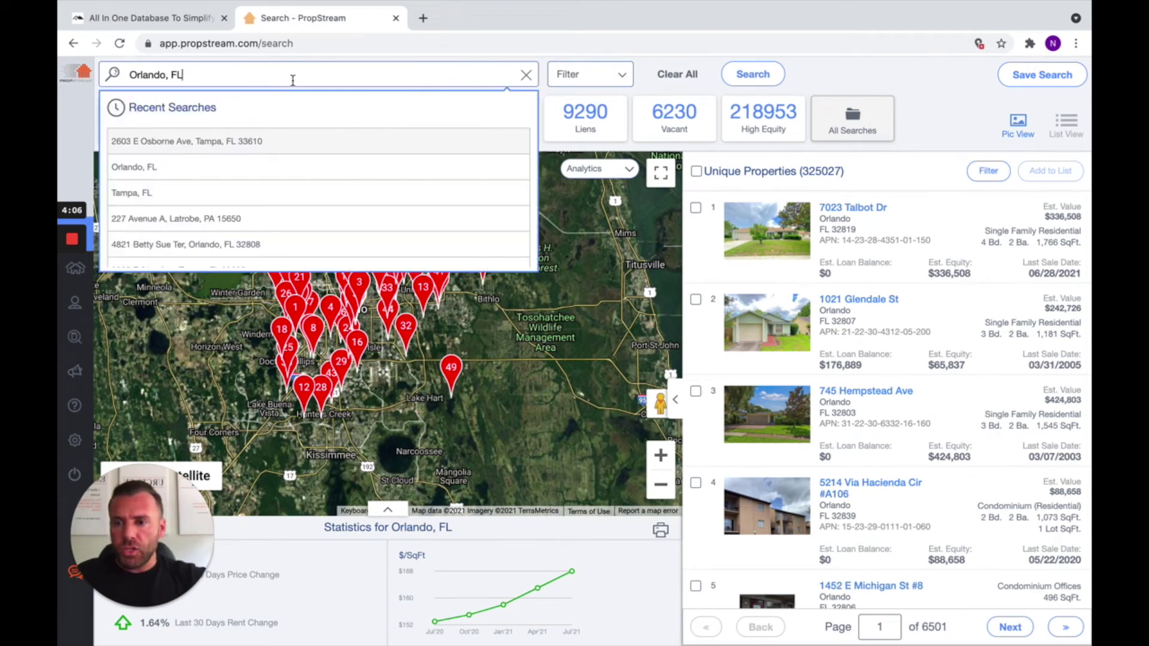
click(279, 144)
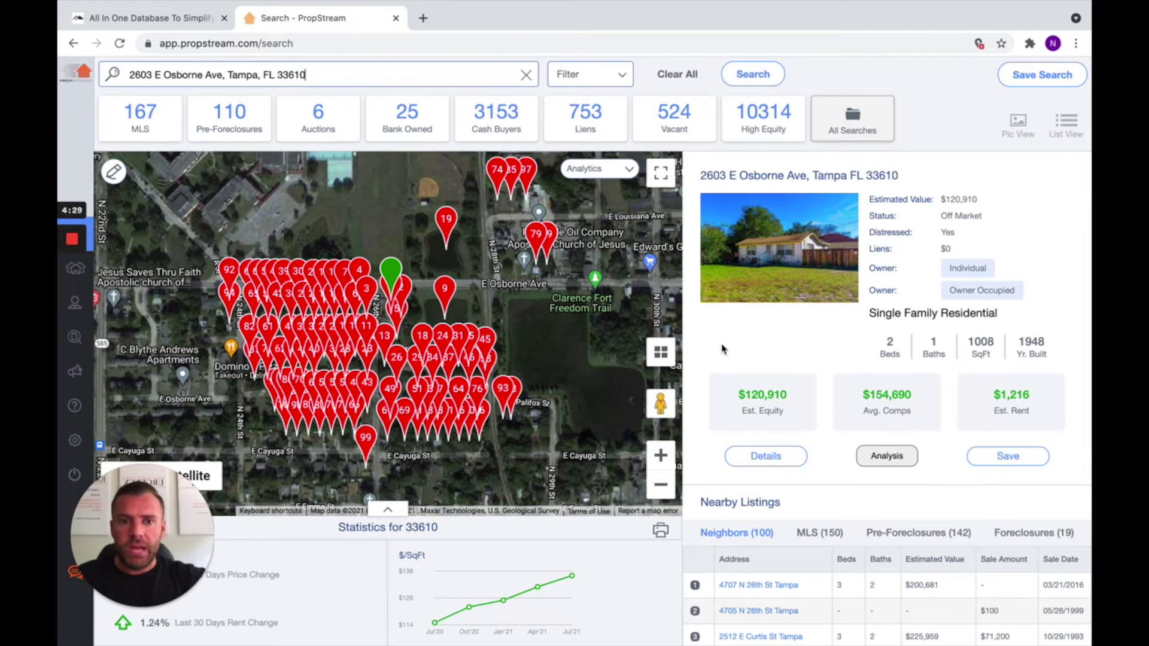
click(762, 402)
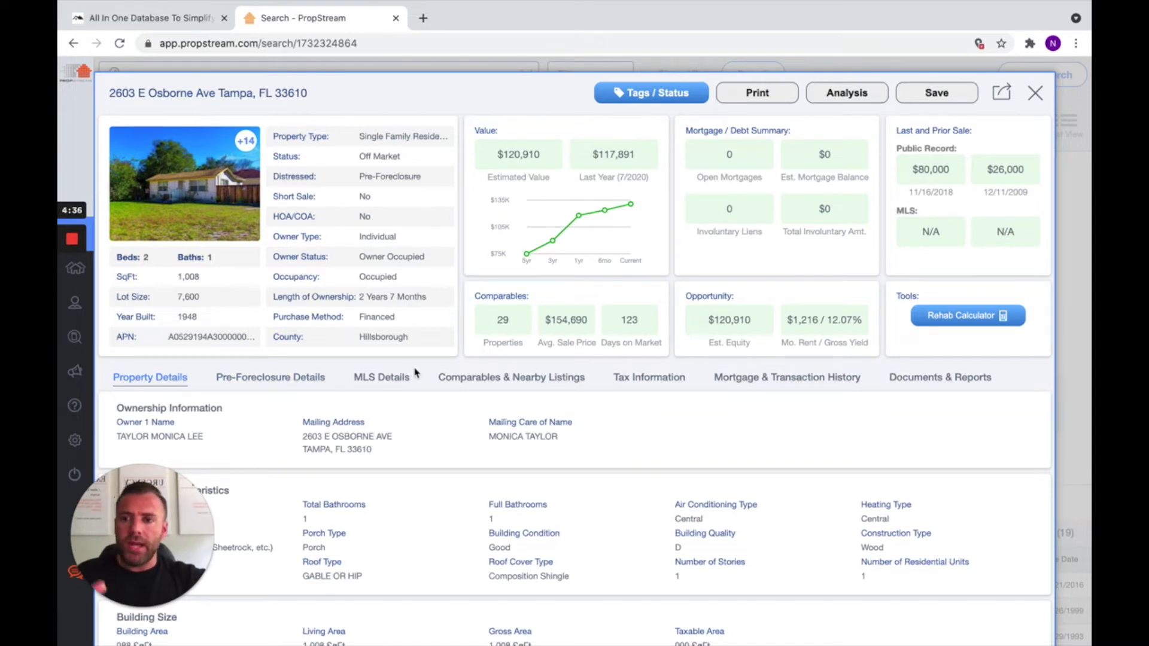
Step: Examine the property's exterior, living area, kitchen, bedroom and bathroom photos, and close the photo gallery
click(216, 174)
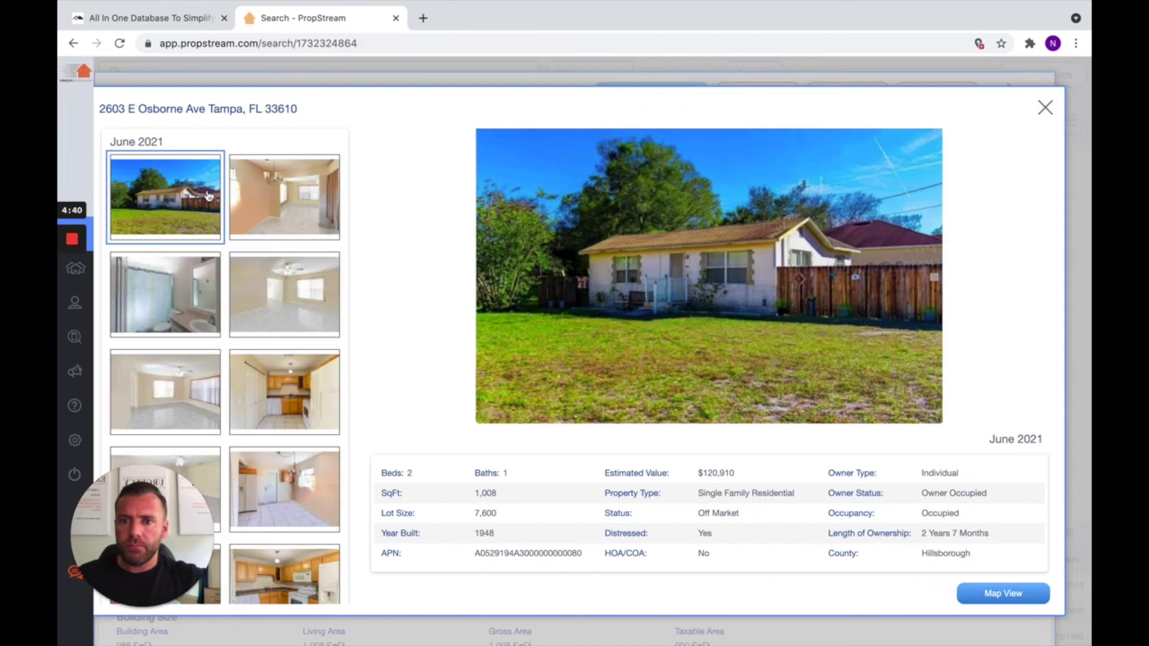
click(250, 214)
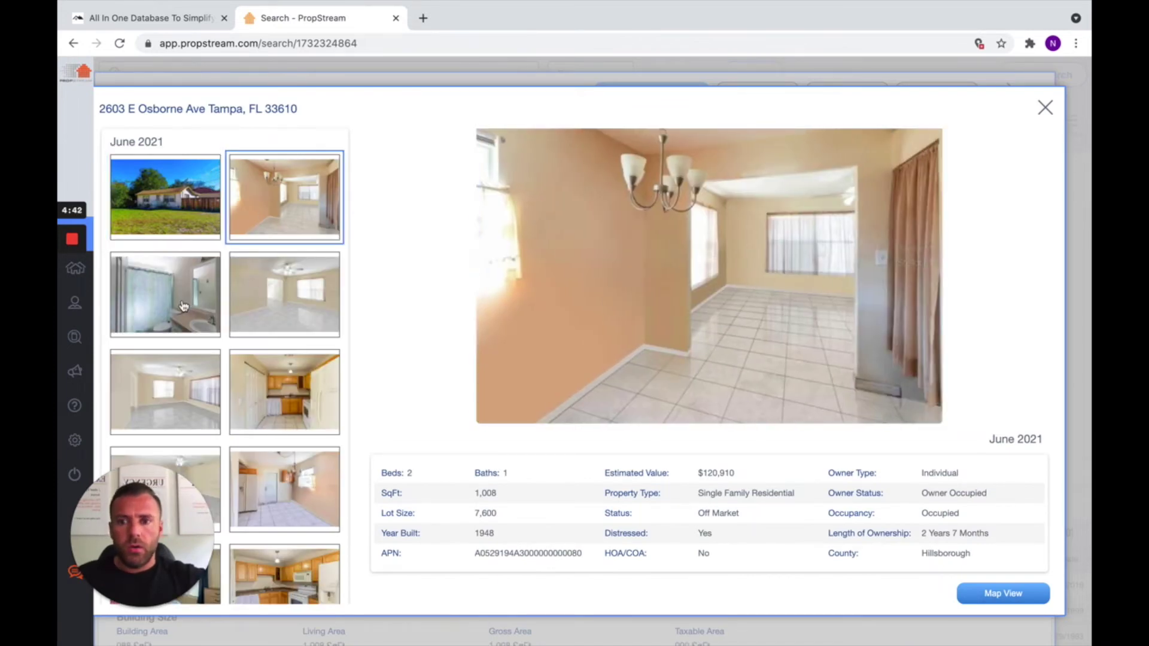
click(181, 304)
click(266, 305)
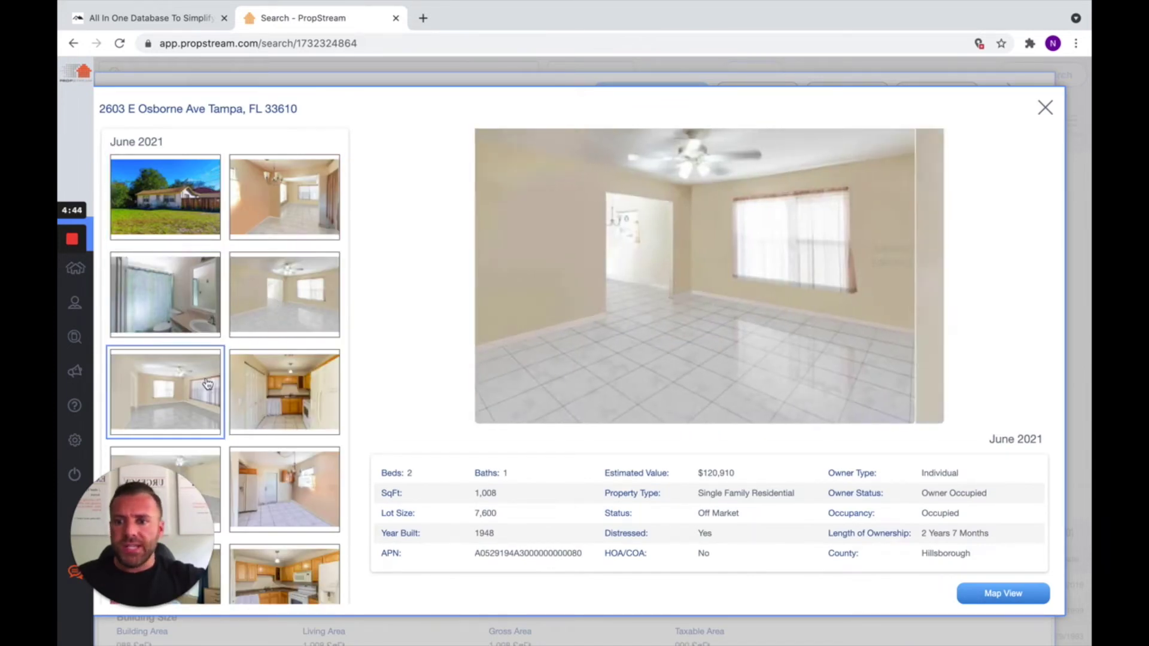
click(207, 383)
click(269, 393)
scroll(269, 391, down, 3)
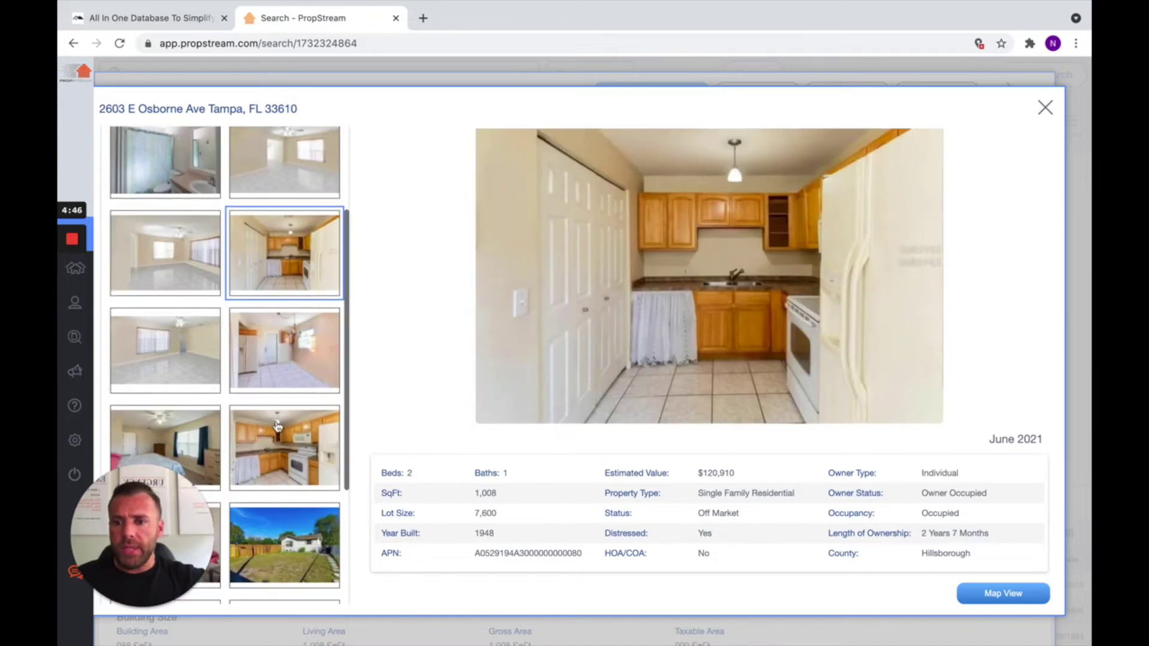
click(277, 426)
scroll(277, 426, down, 3)
click(281, 411)
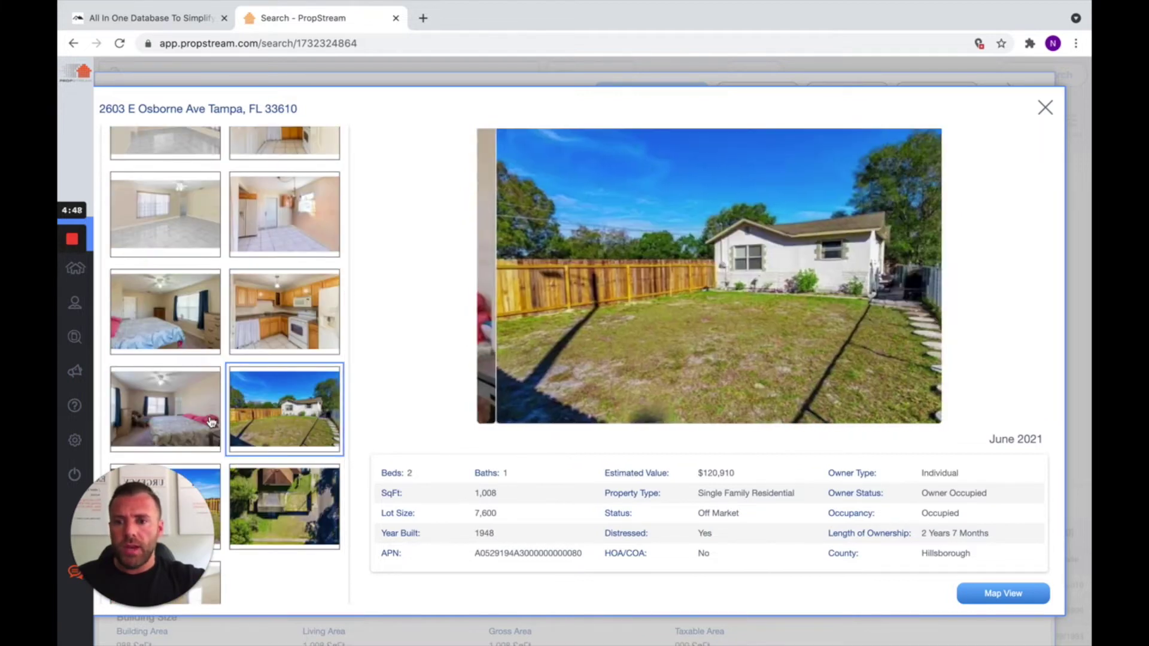
click(214, 422)
scroll(214, 422, up, 6)
click(180, 321)
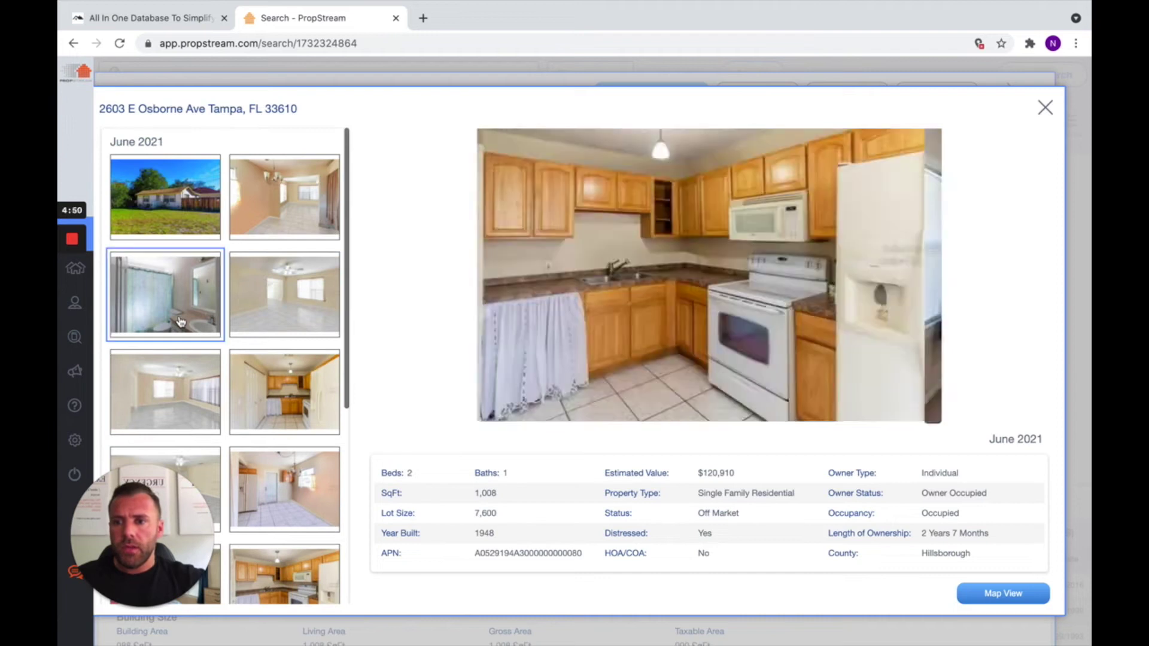
click(189, 203)
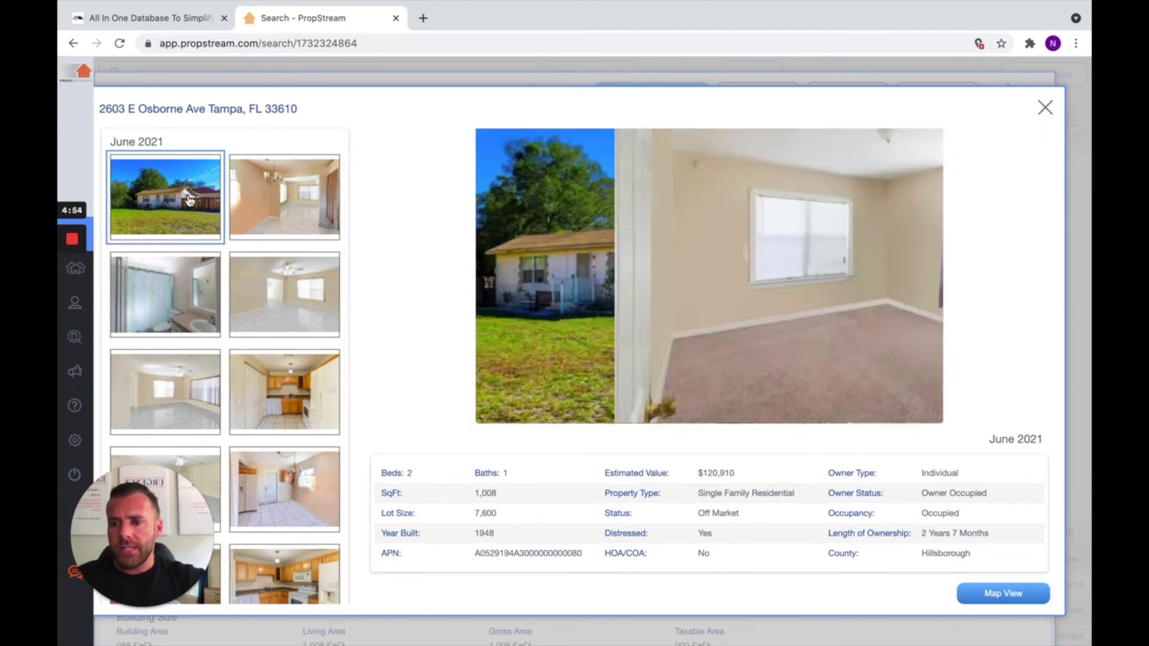
click(1044, 108)
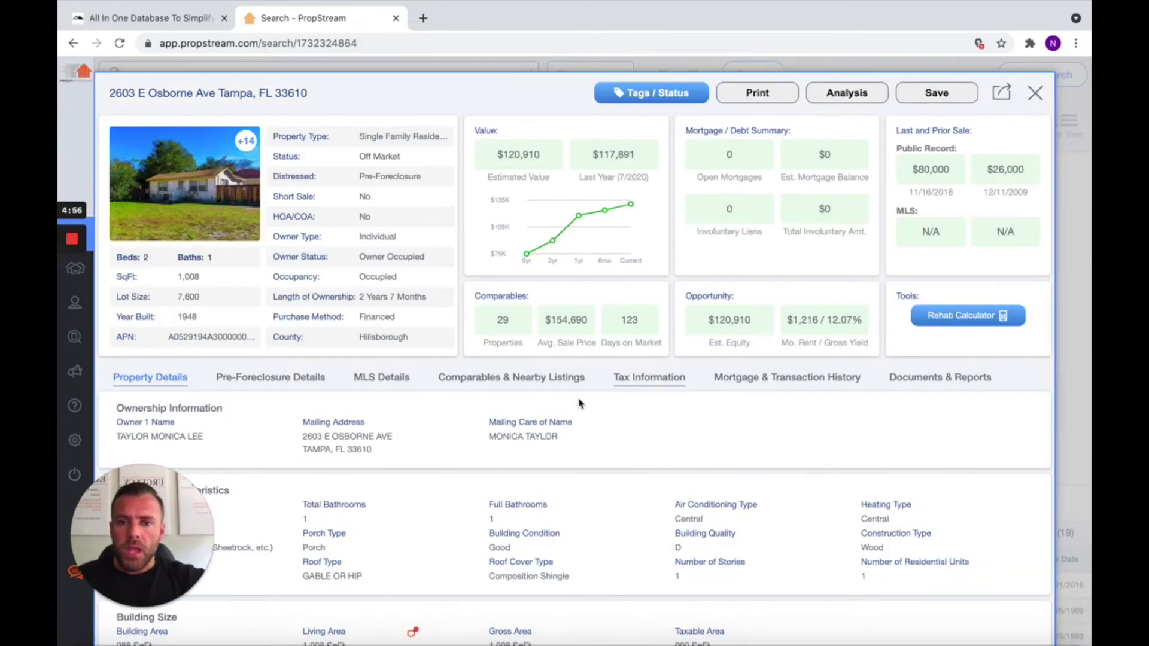
Step: Display the property's public-record comparables among its comparables and nearby listings
click(520, 386)
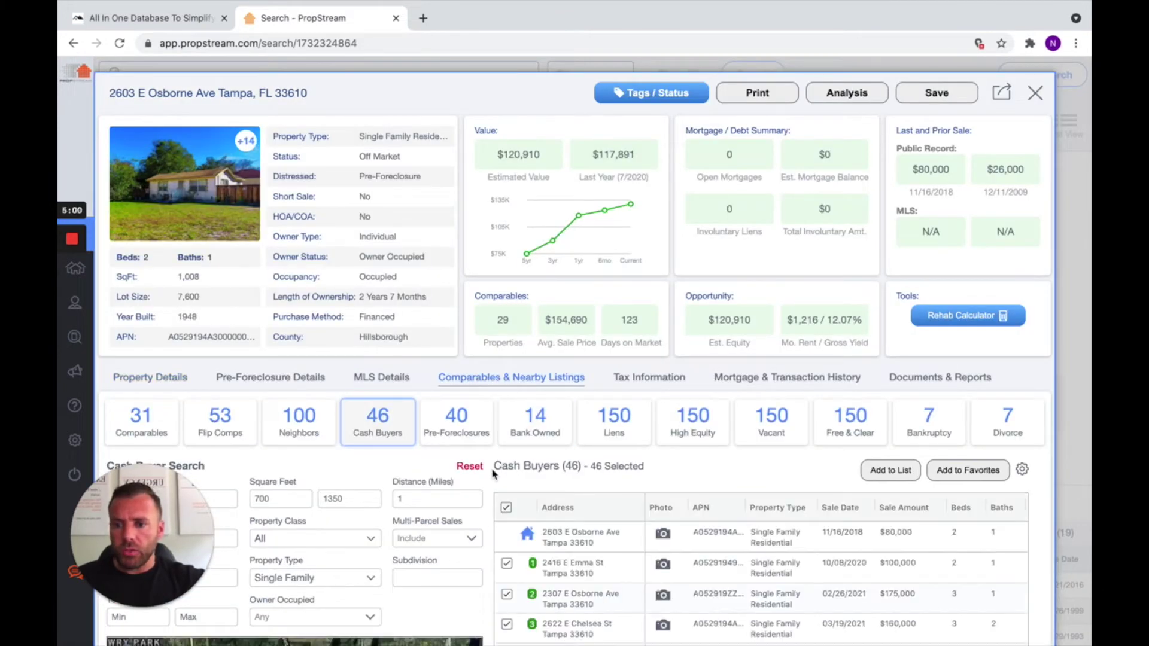
scroll(494, 474, down, 5)
click(142, 266)
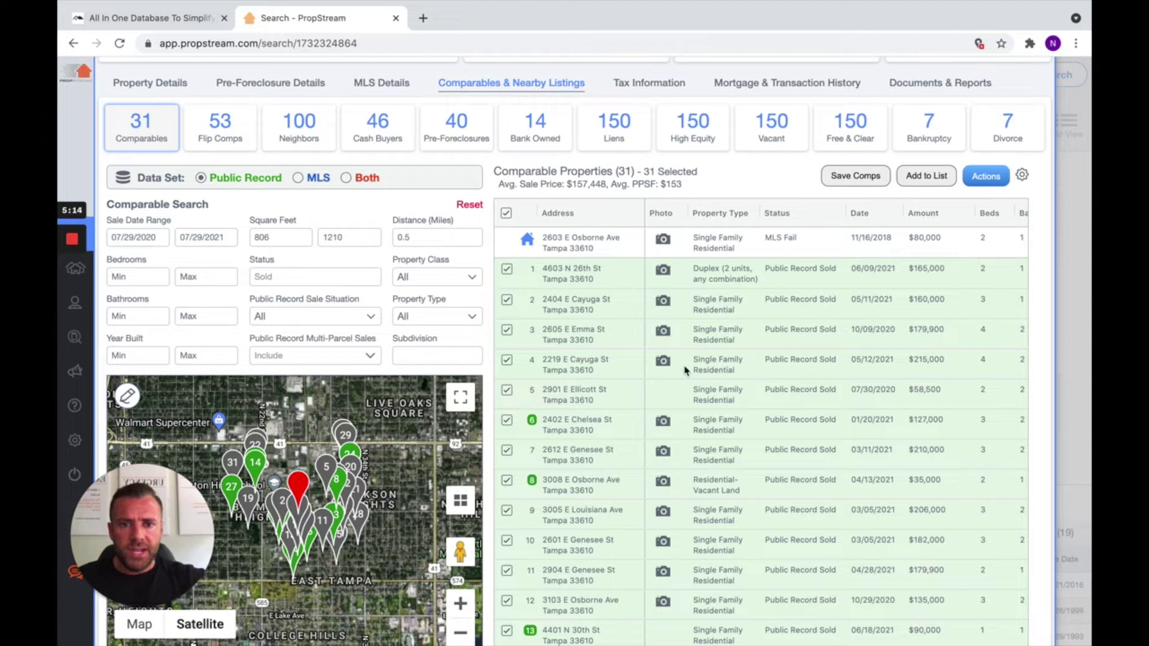
Step: Examine the interior photos of the fourth comparable, including its bedrooms, bathroom and kitchen, and close the gallery
click(662, 361)
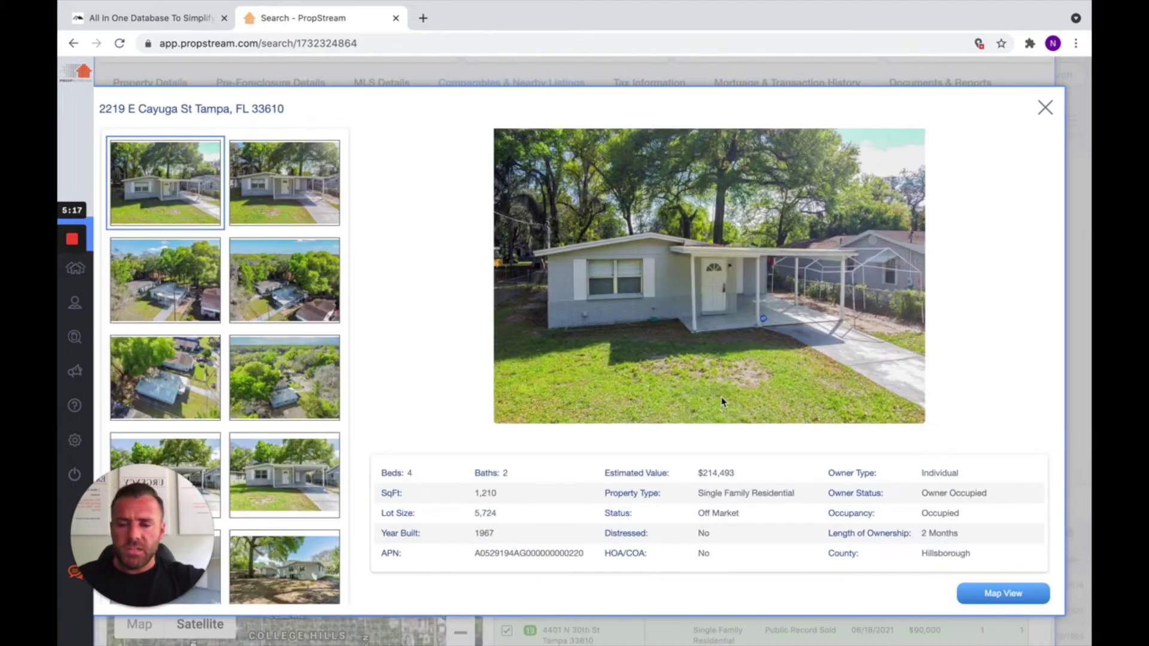
scroll(345, 479, down, 5)
click(285, 335)
click(300, 433)
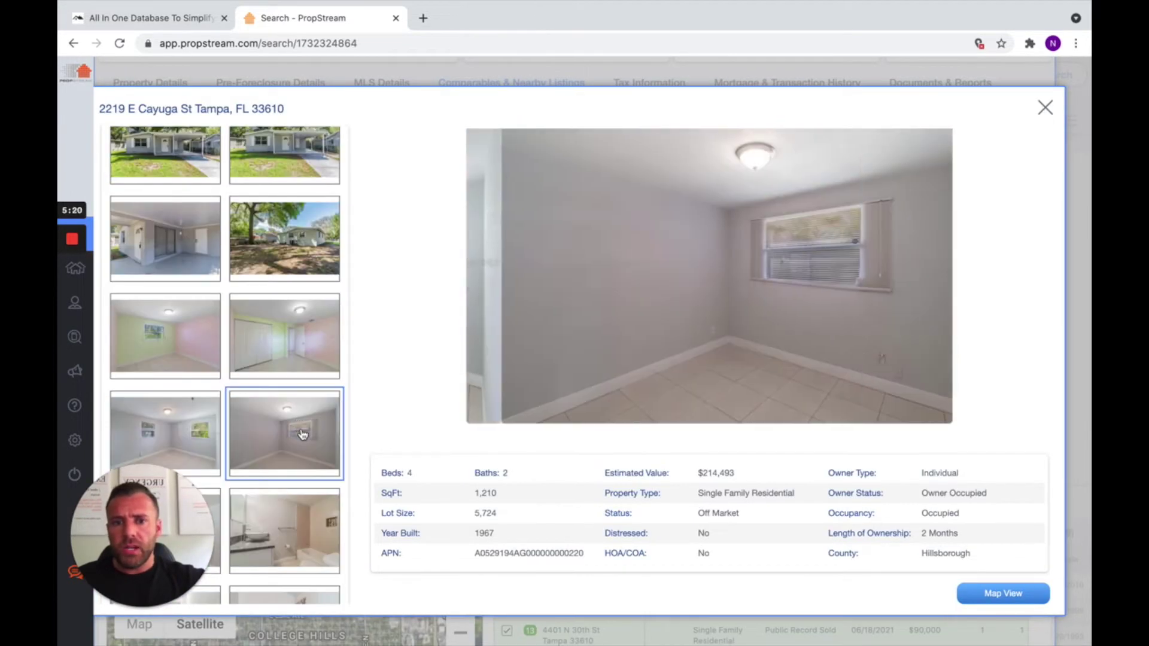
scroll(303, 435, down, 4)
click(310, 460)
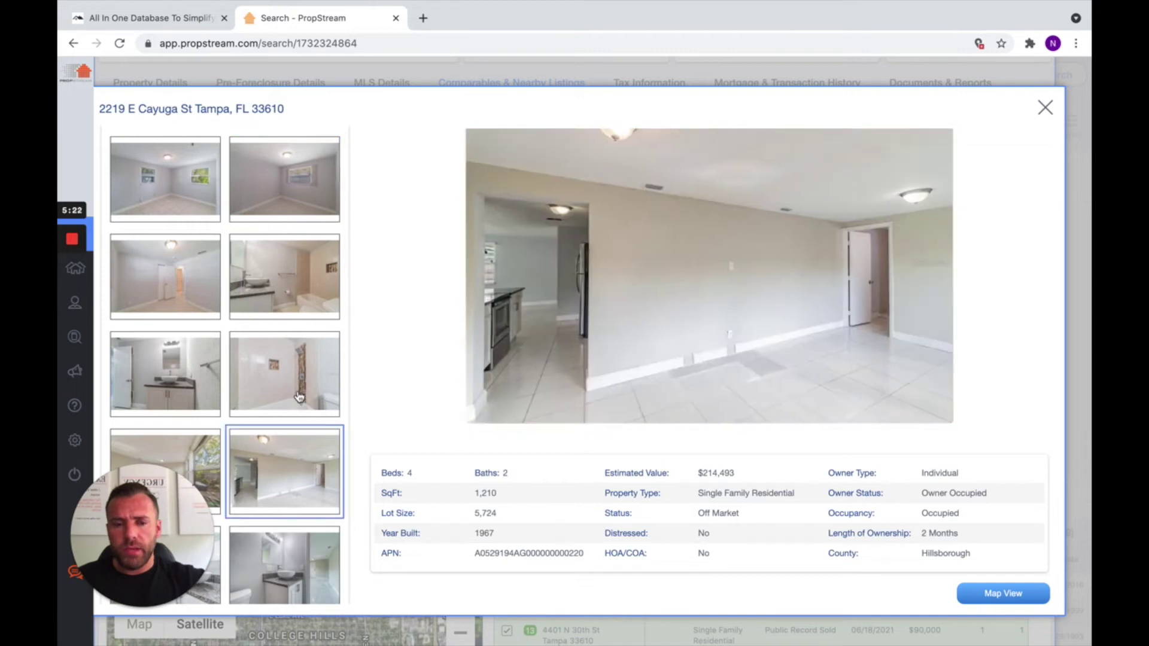
click(299, 396)
scroll(306, 438, down, 4)
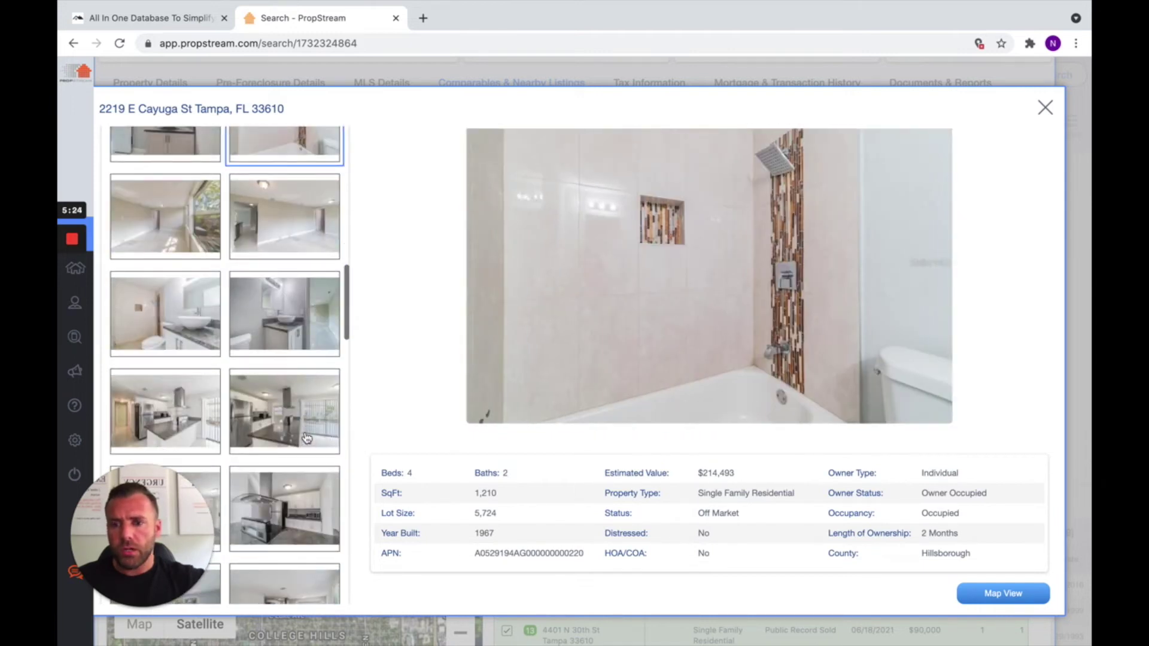
click(306, 438)
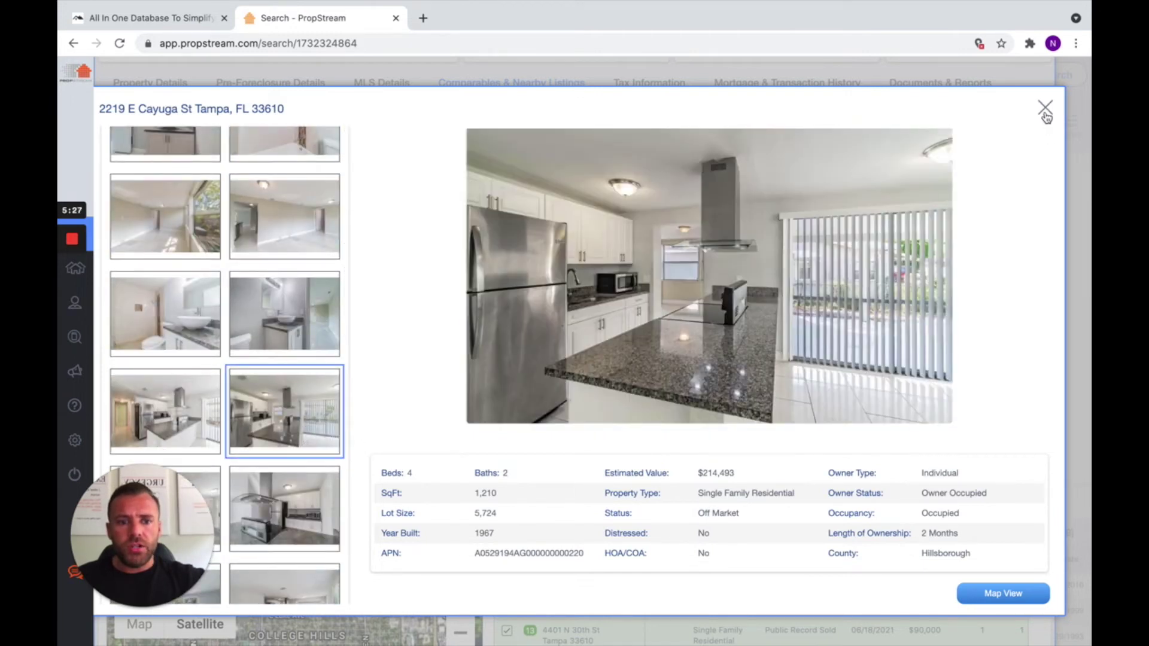
click(1045, 108)
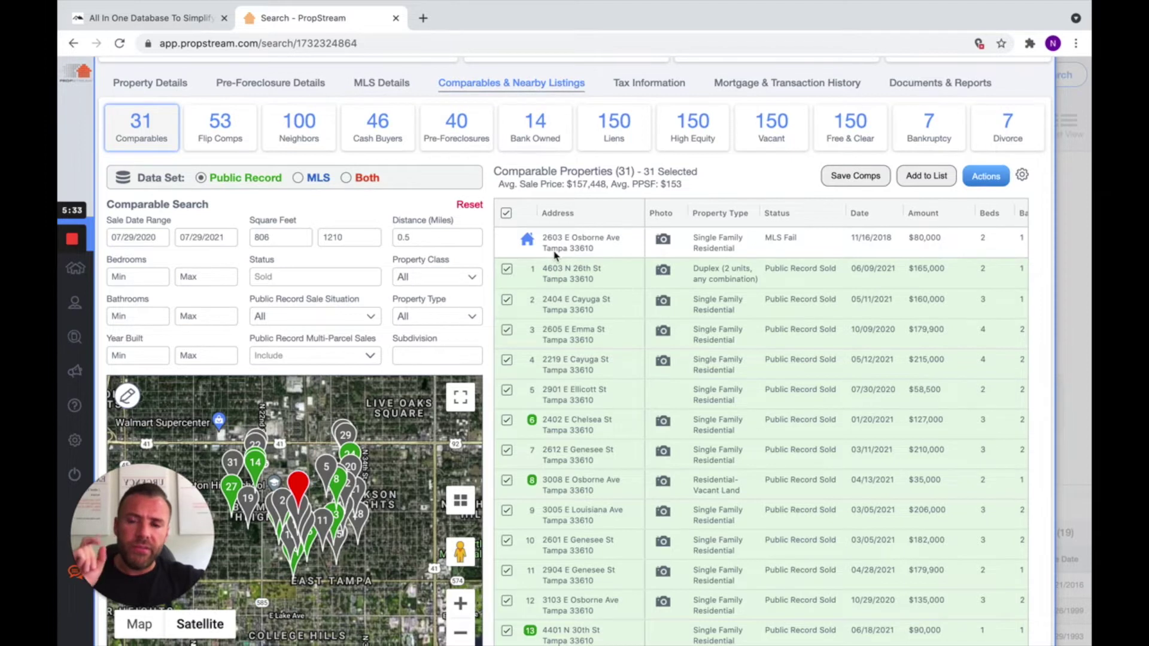
Step: Display the cash buyers near the property and review the search filters, including the property type options
click(376, 117)
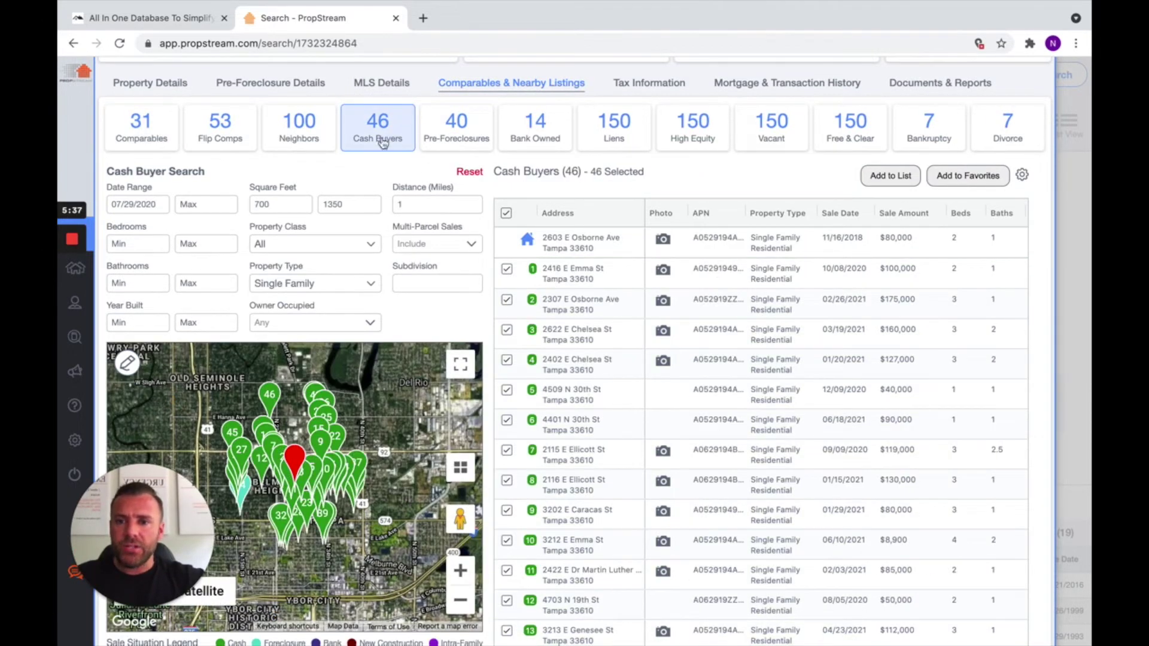
scroll(417, 242, up, 2)
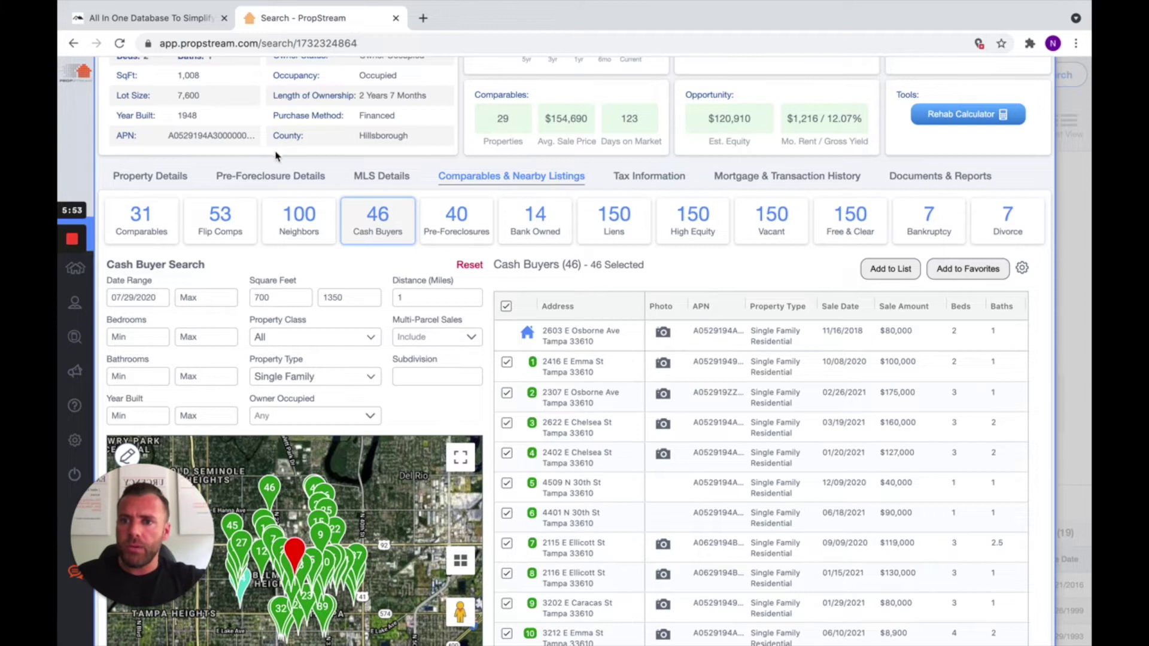
scroll(275, 156, up, 2)
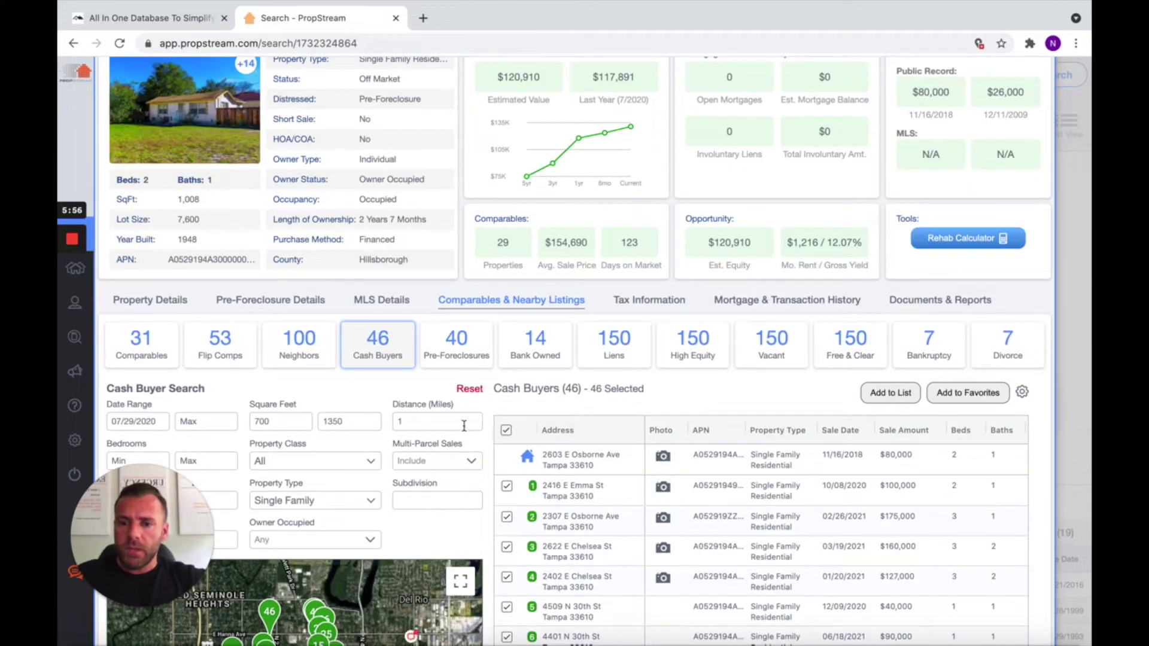
scroll(389, 413, down, 1)
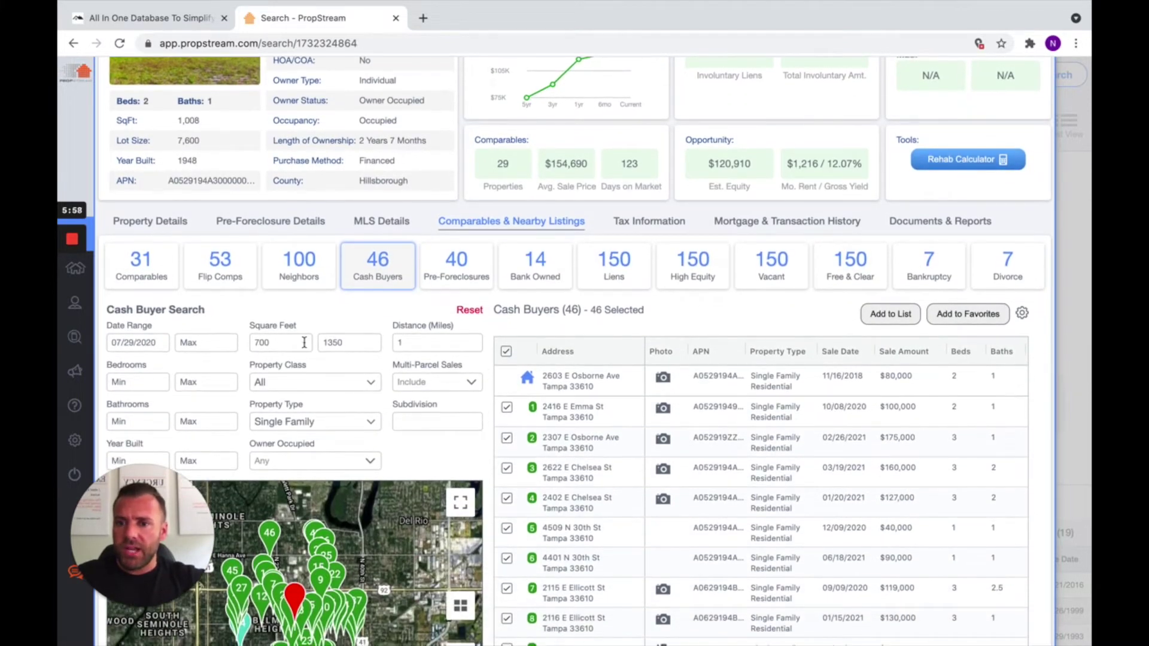
click(336, 422)
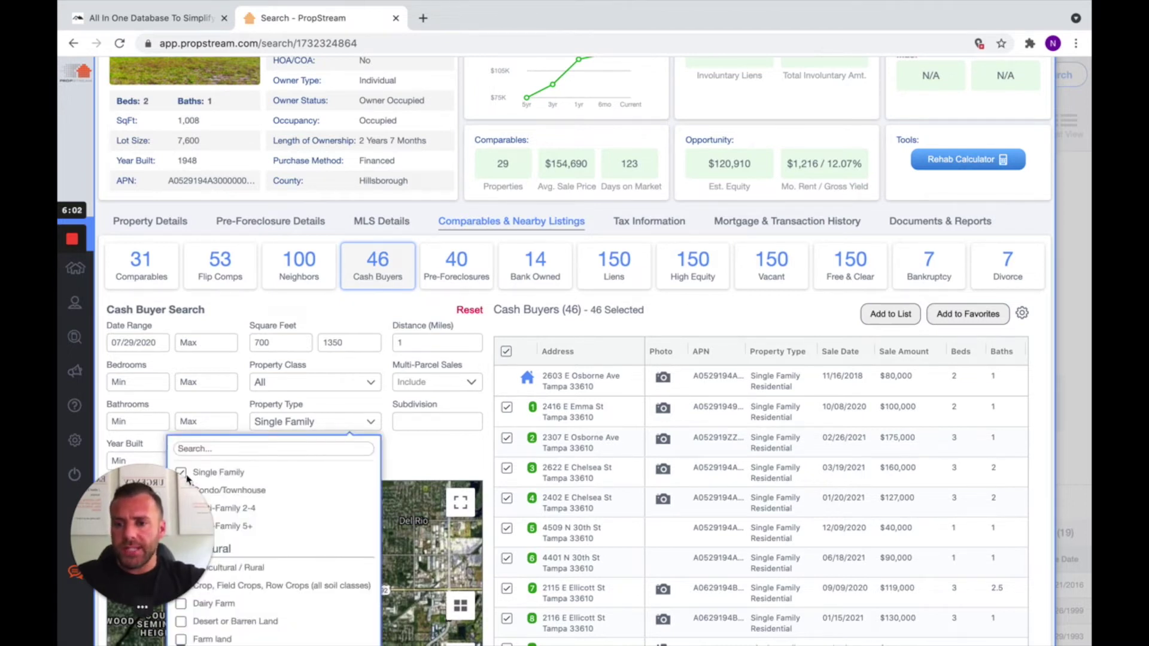
click(487, 420)
scroll(490, 404, down, 1)
scroll(491, 404, down, 1)
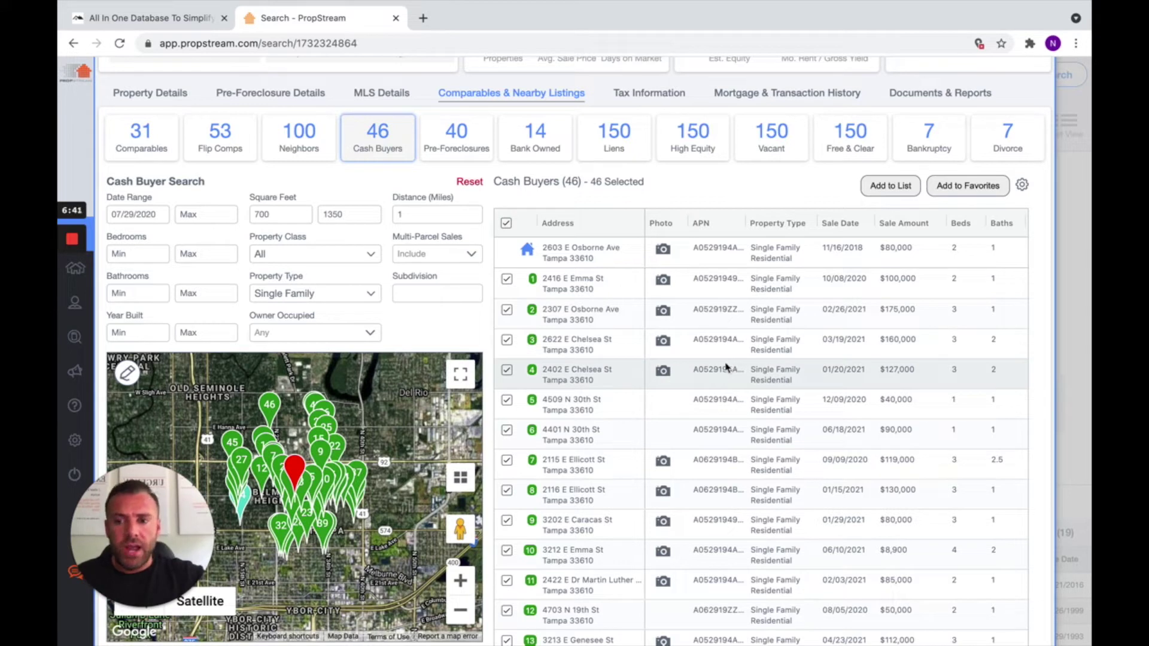
Step: View the photos of the first and third cash-buyer properties in the list, closing each gallery
click(663, 281)
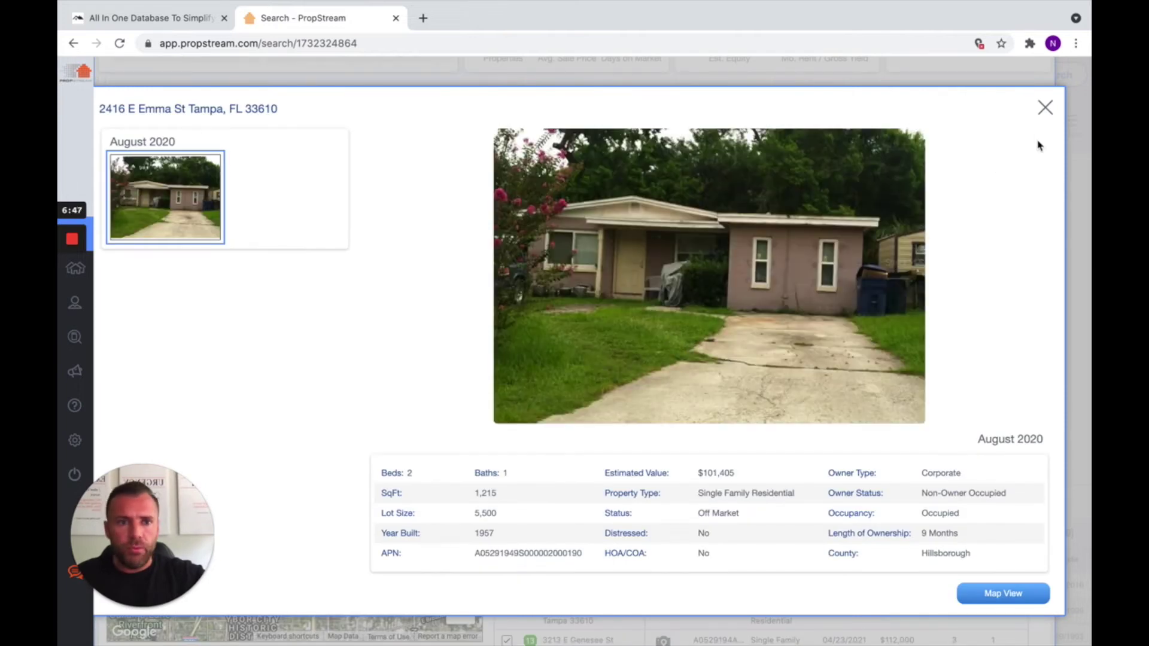
click(1044, 115)
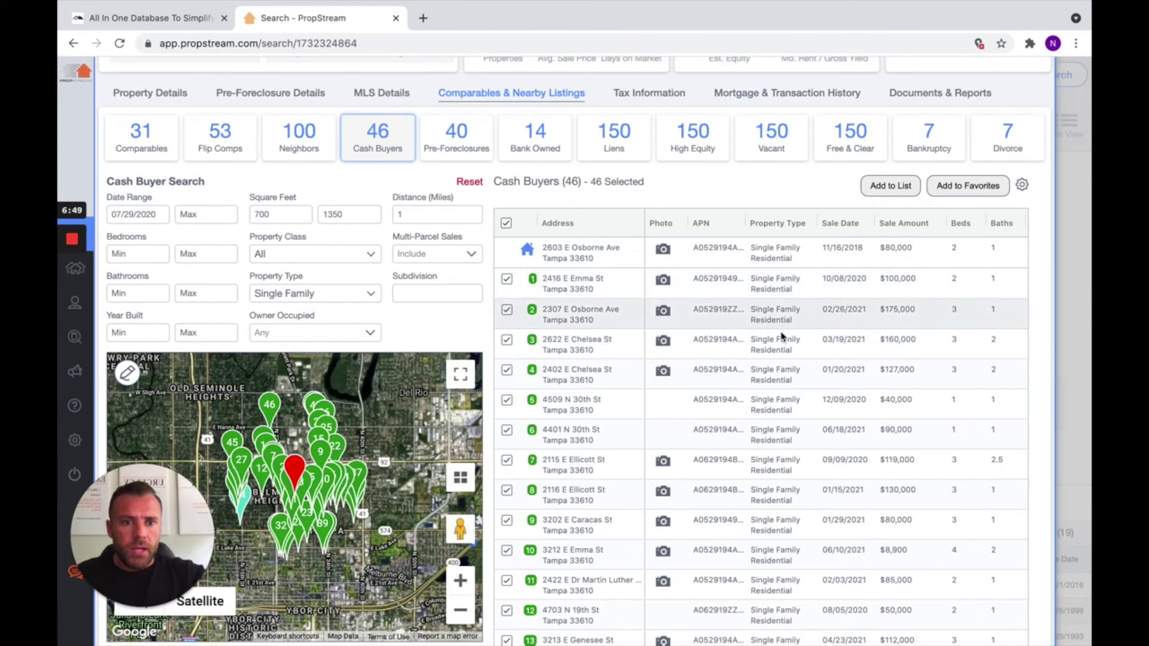
click(663, 340)
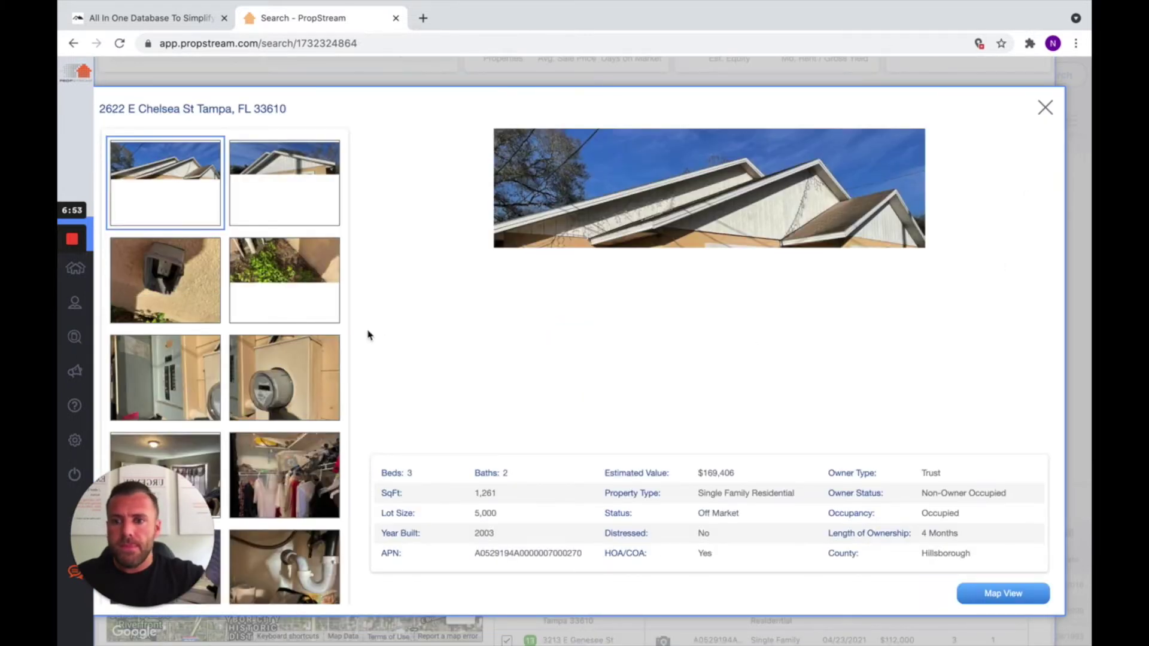
scroll(308, 435, down, 15)
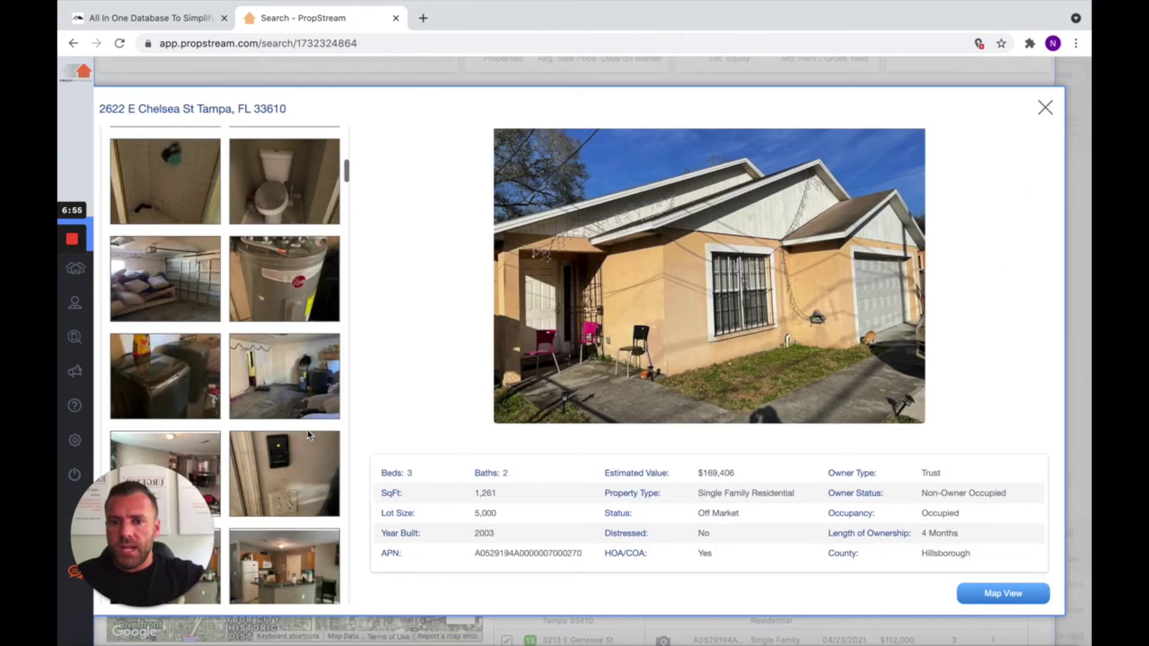
scroll(308, 435, down, 5)
click(1045, 108)
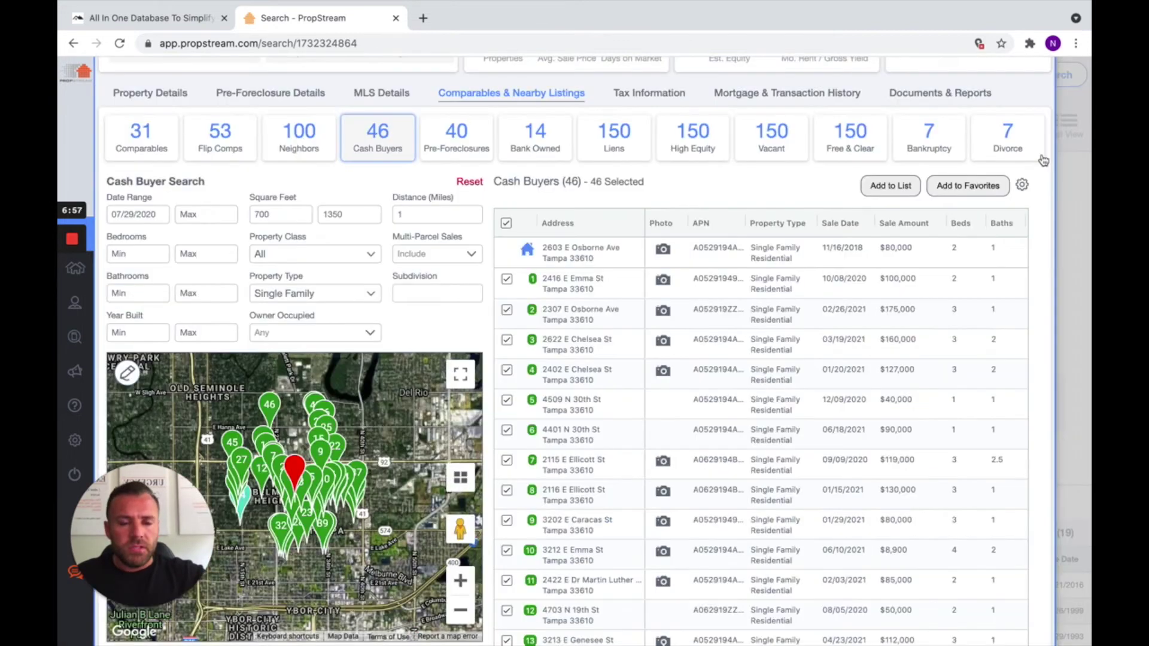
Step: Examine the interior and kitchen photos of the fourth cash-buyer property, and close its gallery
click(666, 374)
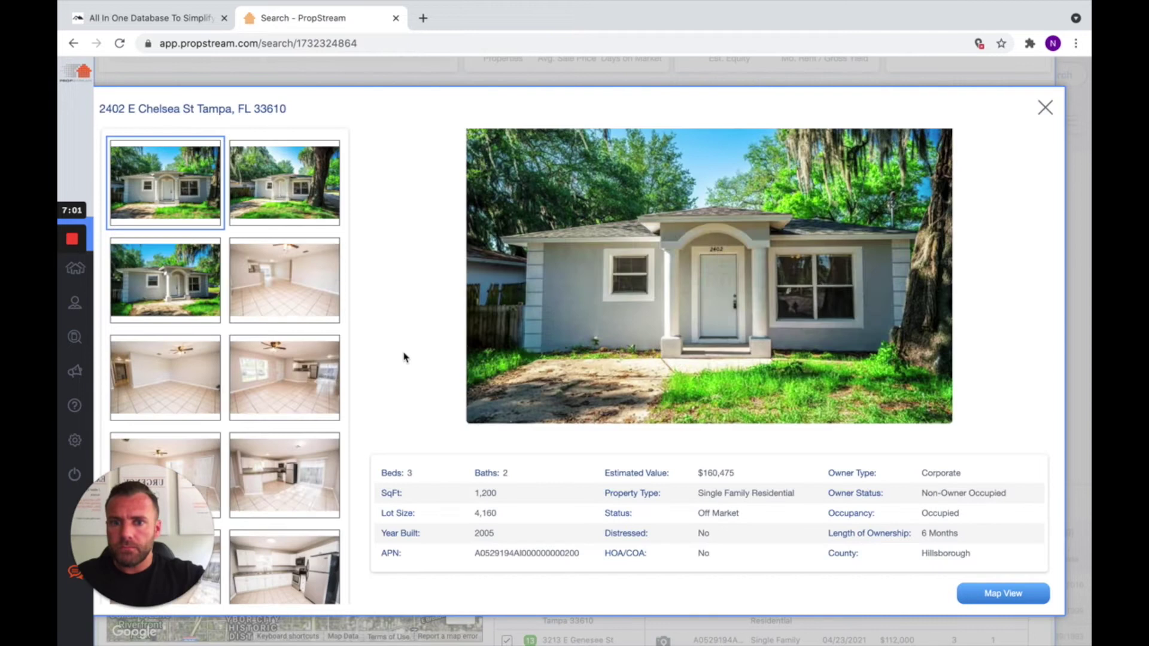
click(304, 390)
click(300, 308)
scroll(299, 320, down, 1)
scroll(299, 321, down, 3)
click(299, 362)
click(304, 281)
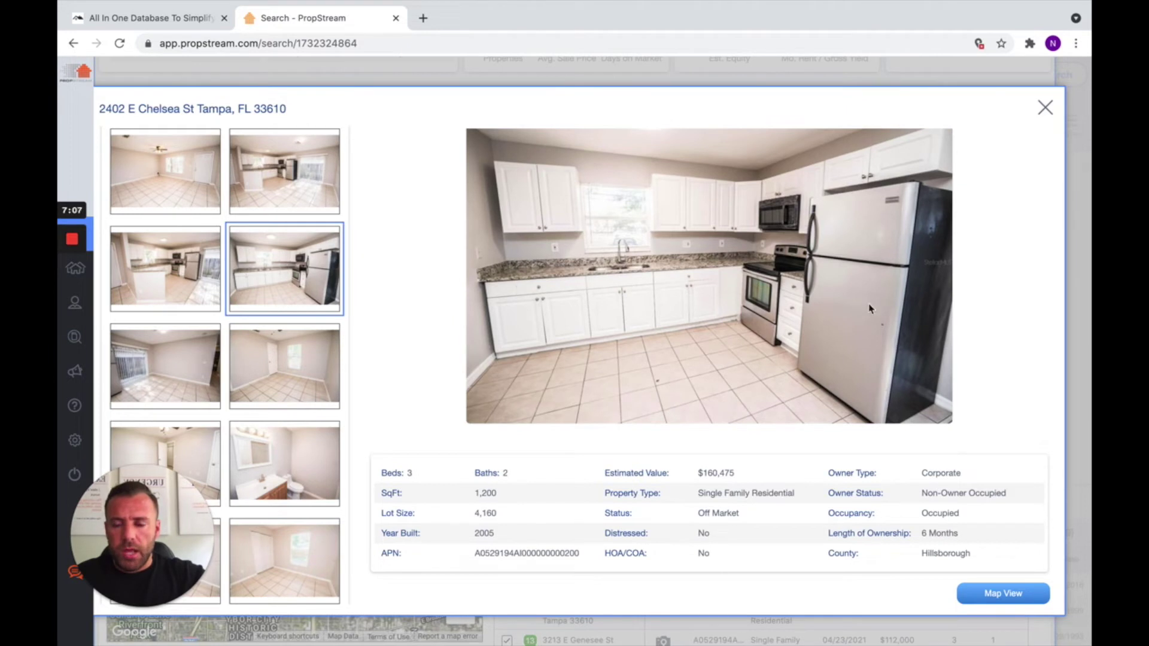
scroll(297, 453, down, 5)
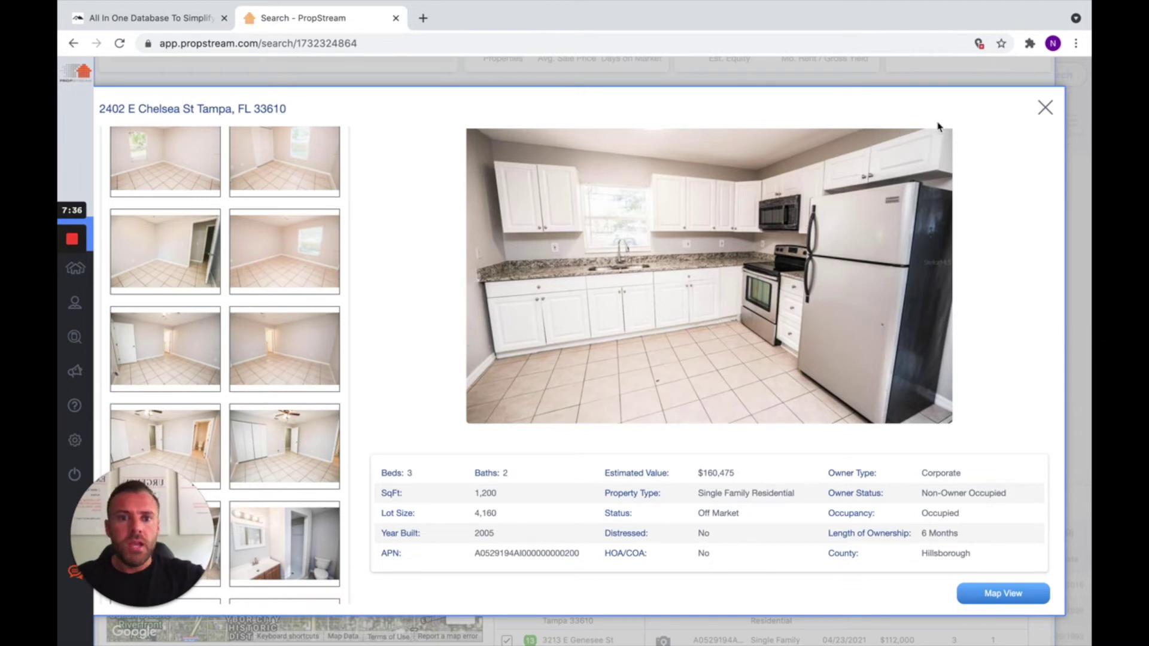
click(1044, 110)
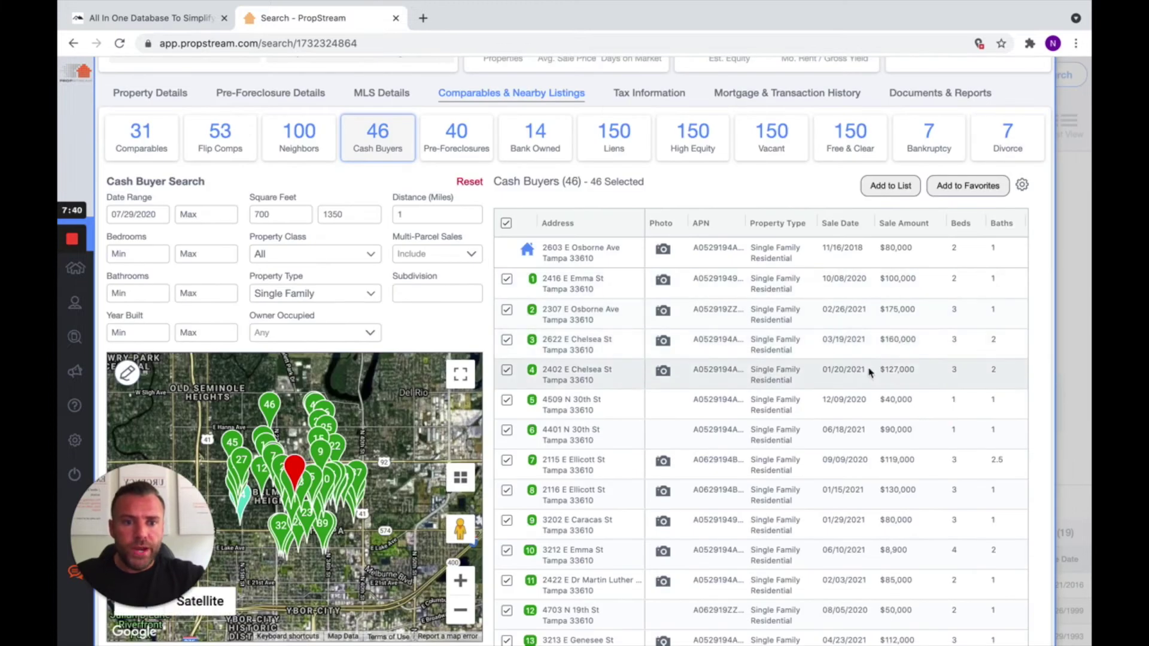
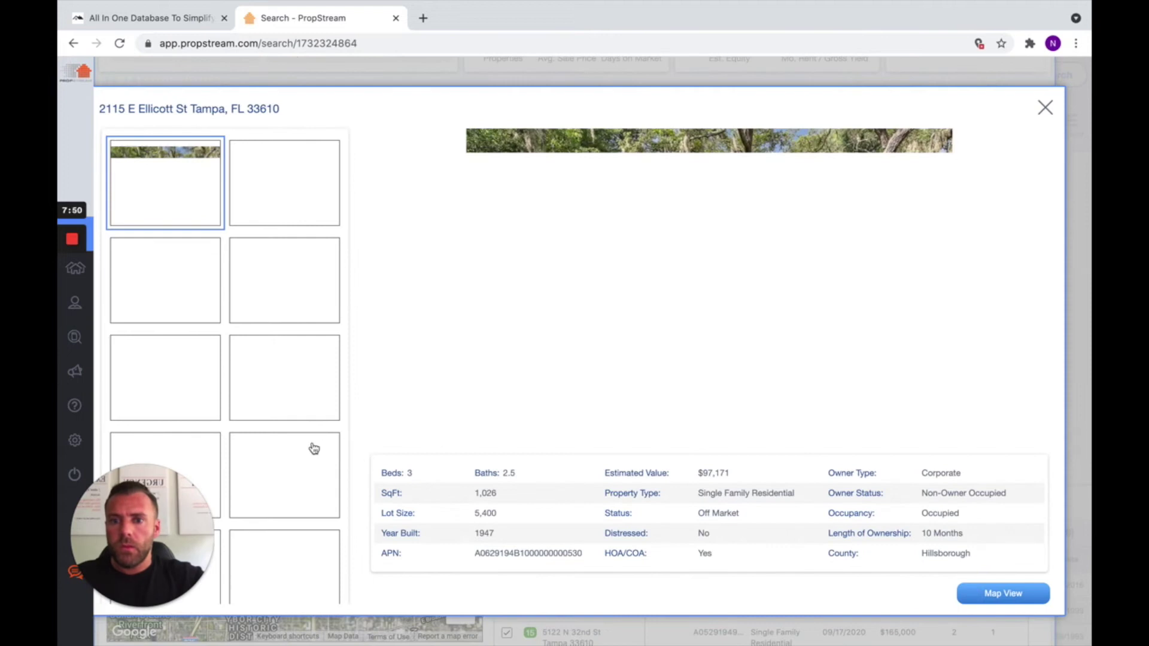
Step: Examine the bathroom, bedroom and kitchen photos of the seventh cash-buyer property, and close its gallery
scroll(314, 447, down, 3)
scroll(314, 447, up, 1)
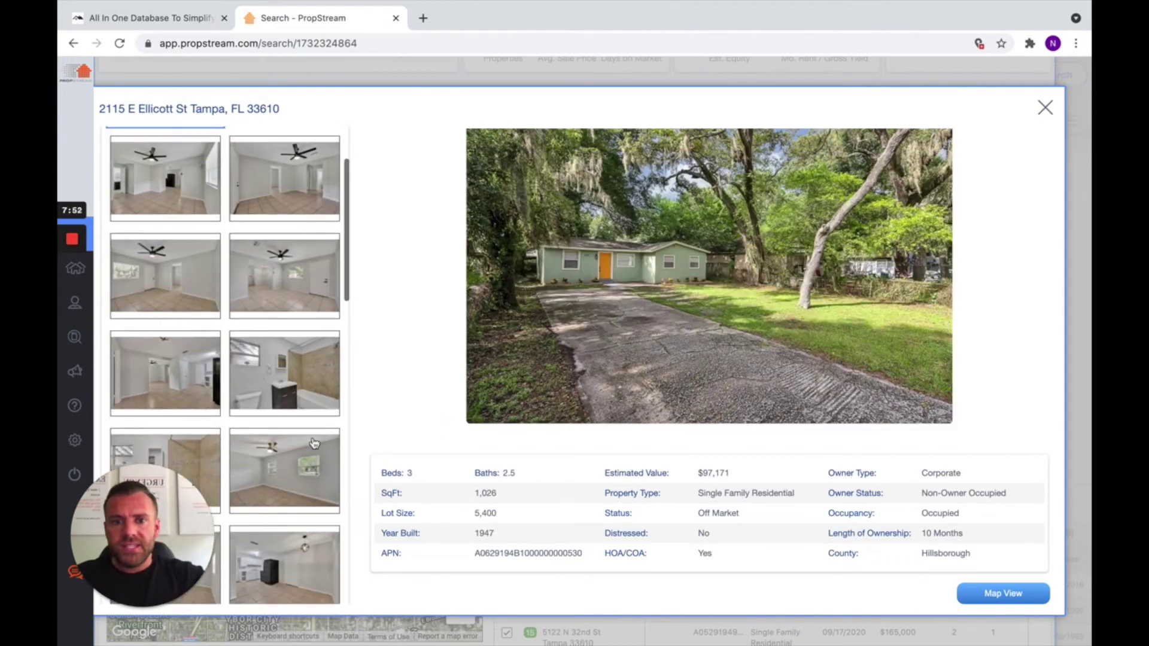
click(315, 374)
click(305, 475)
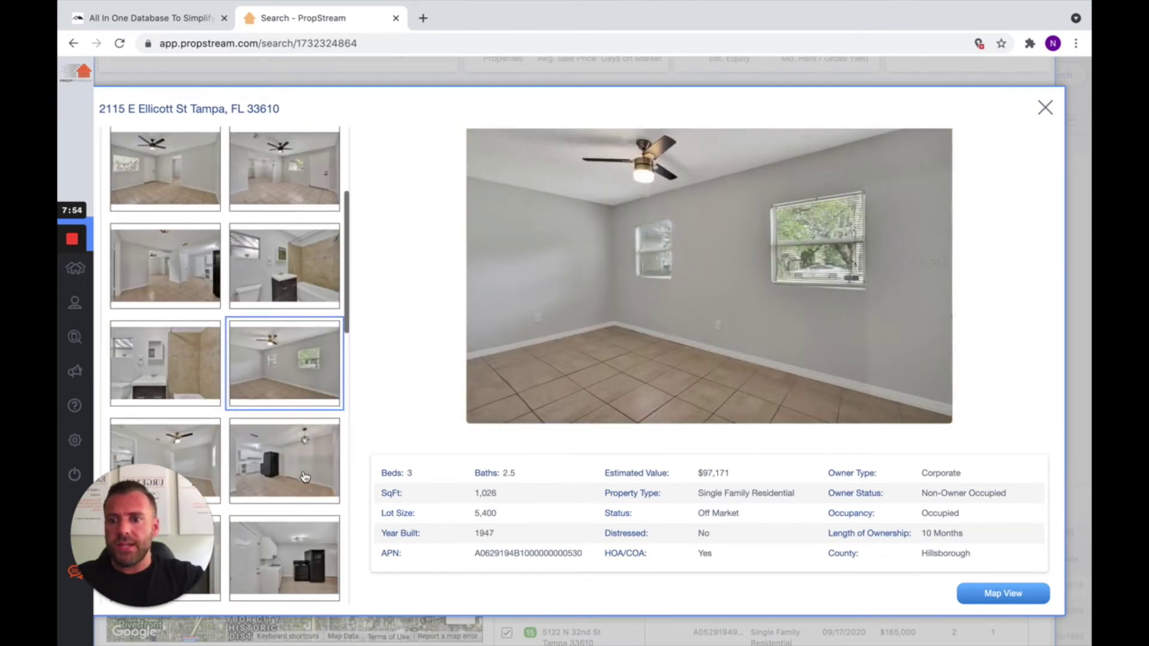
click(306, 476)
click(304, 476)
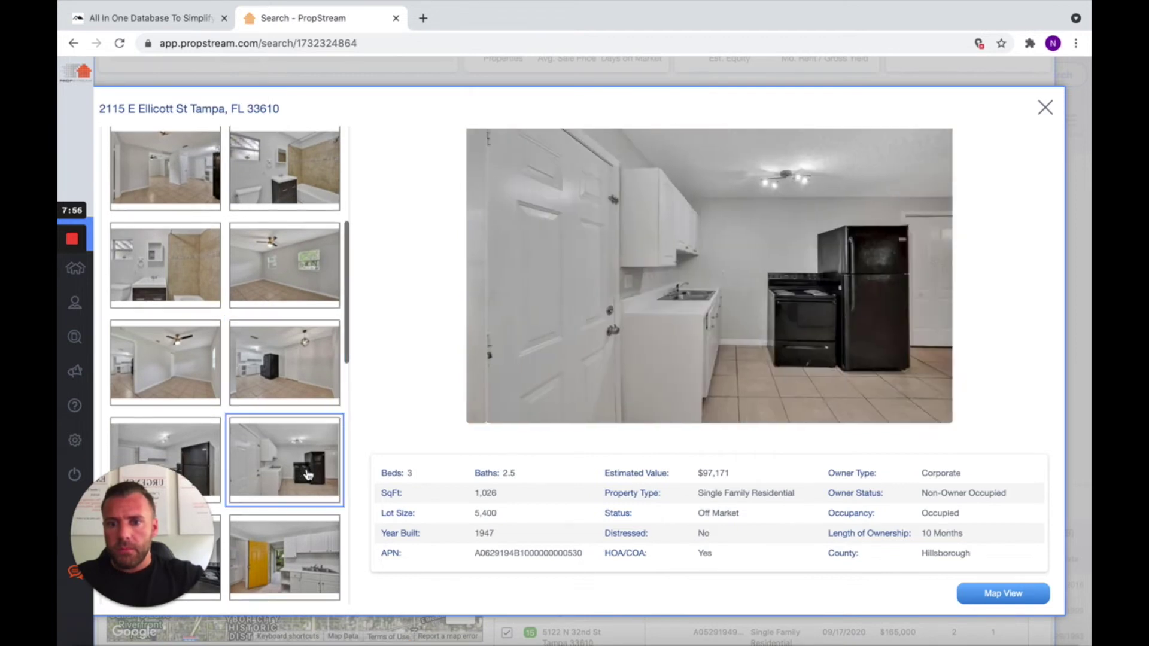
click(1045, 111)
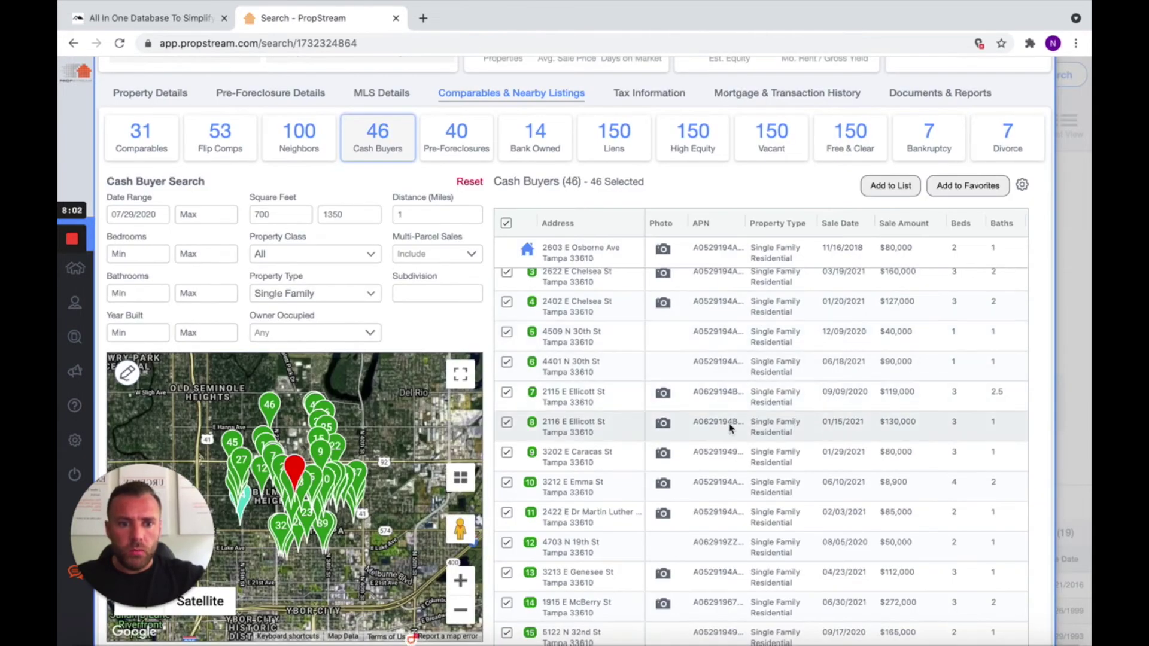
Step: Examine the kitchen, bedroom, bathroom and exterior photos of the eighth cash-buyer property, and close its gallery
click(664, 424)
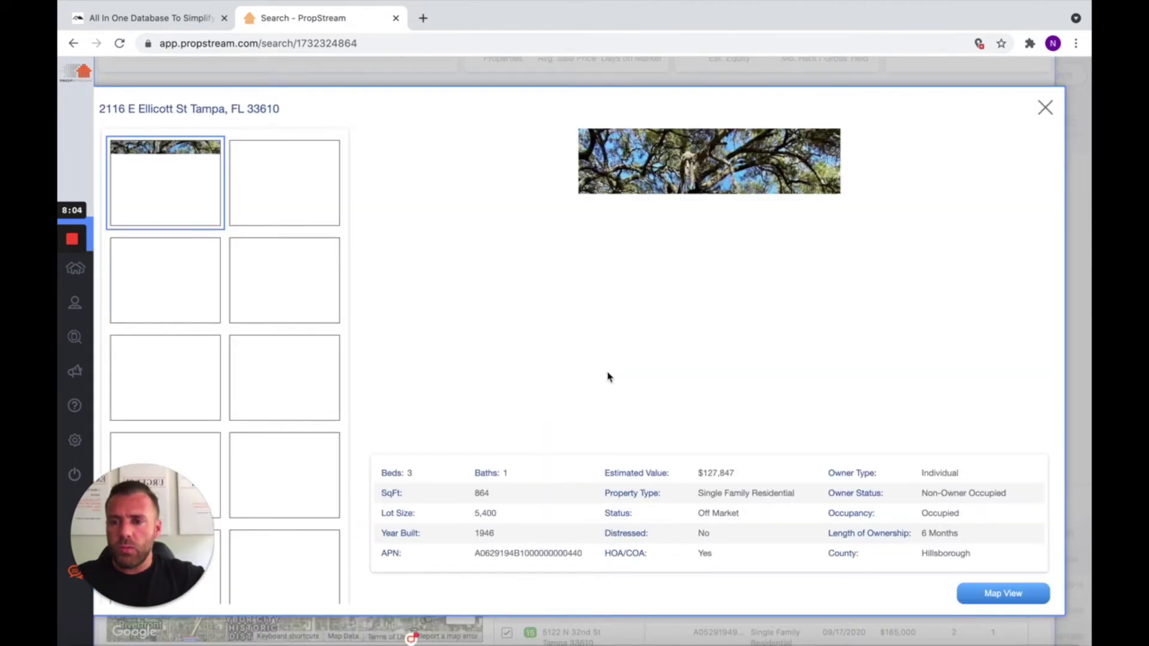
click(299, 469)
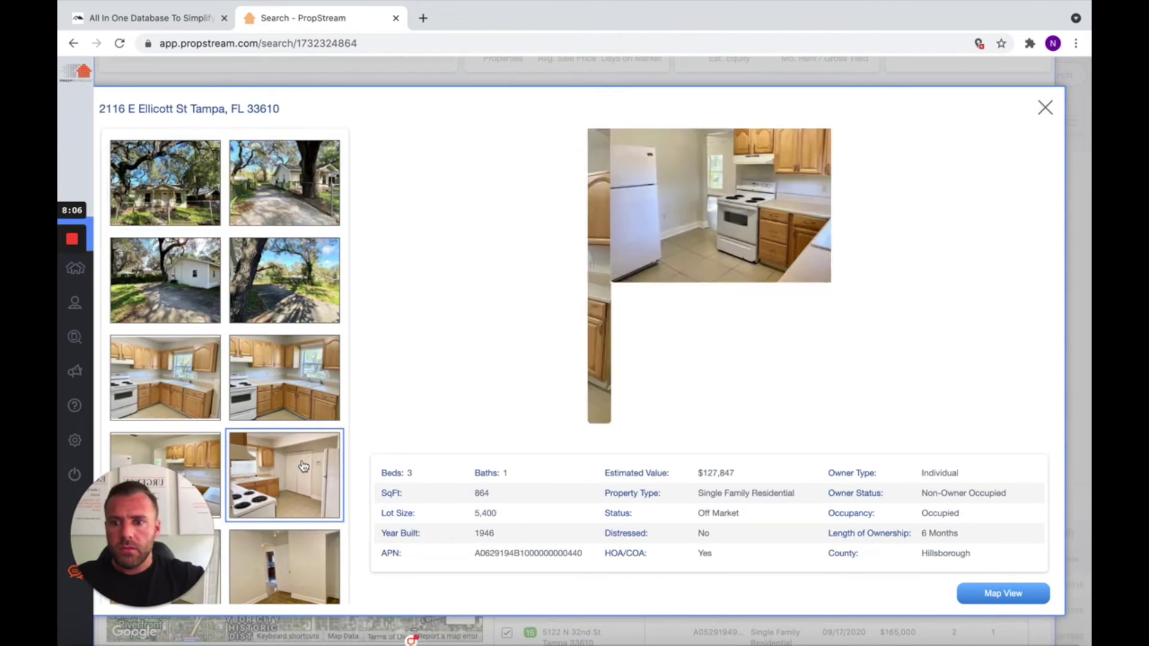
scroll(295, 472, down, 2)
scroll(295, 473, down, 2)
click(294, 473)
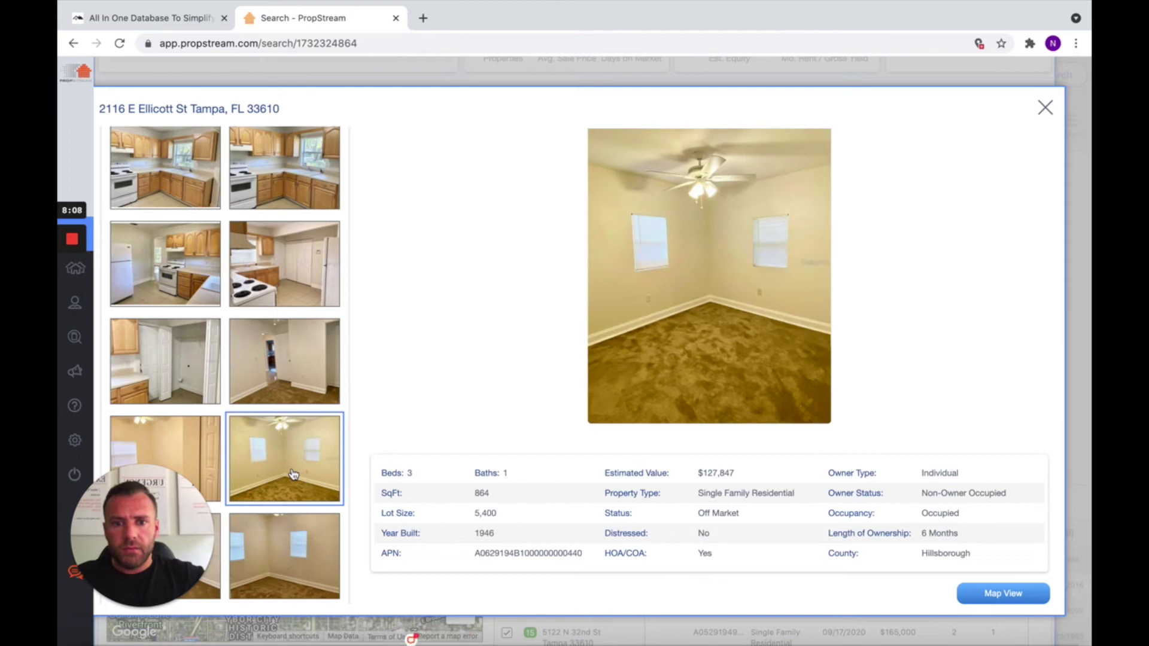
scroll(293, 474, down, 4)
click(294, 474)
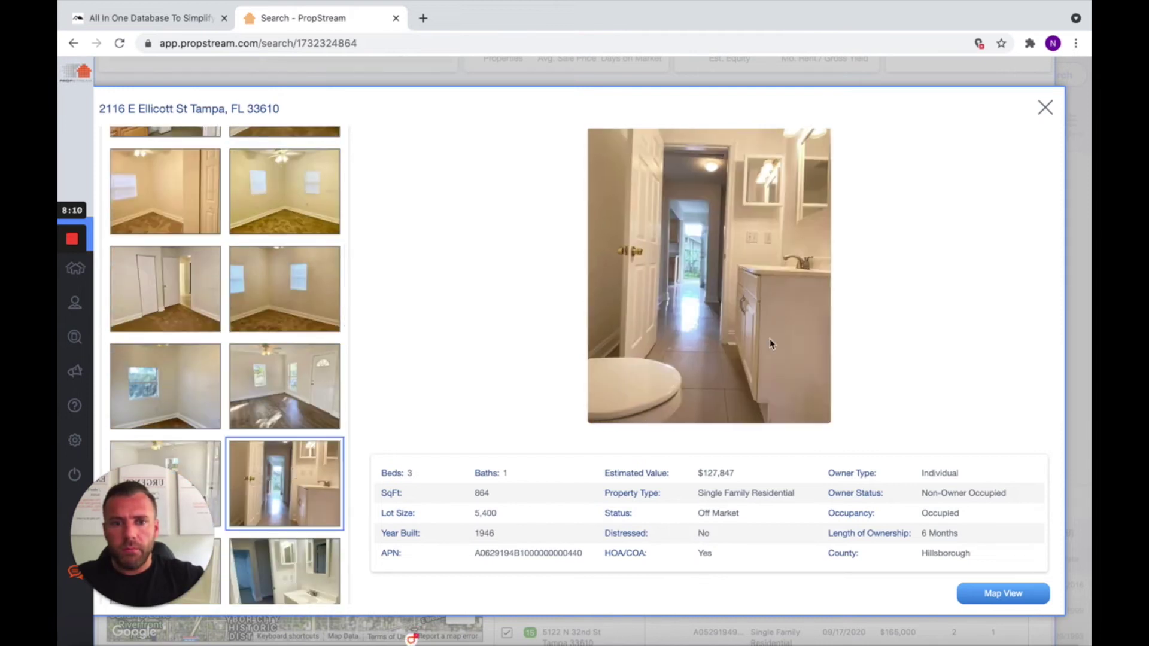
scroll(283, 478, down, 5)
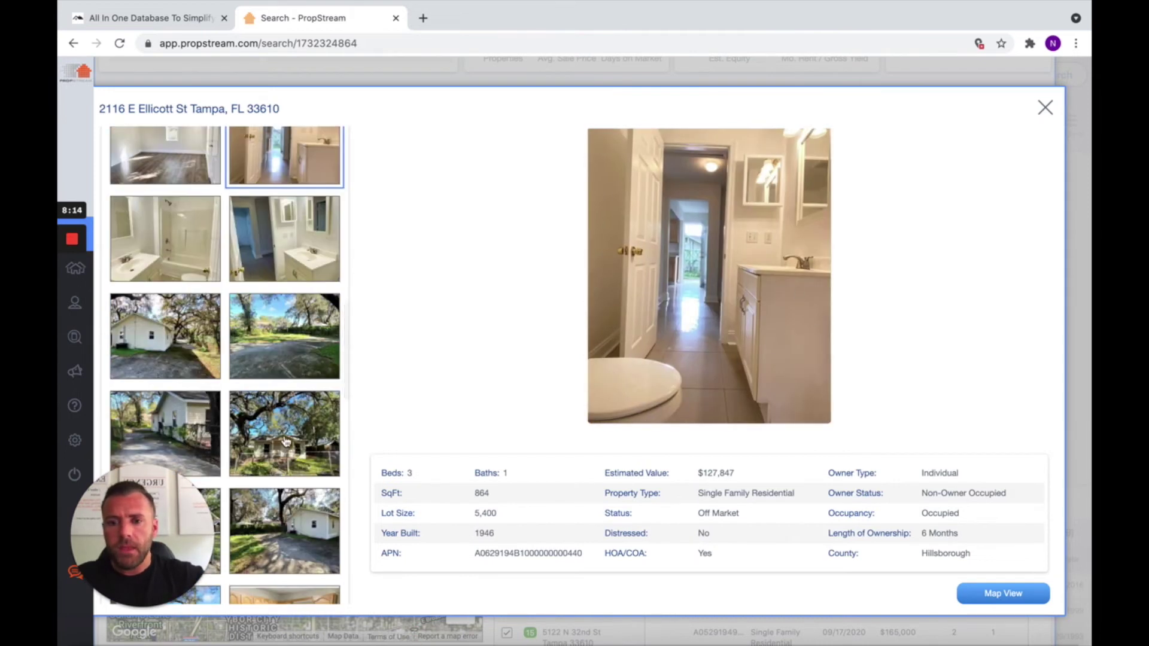
click(1045, 109)
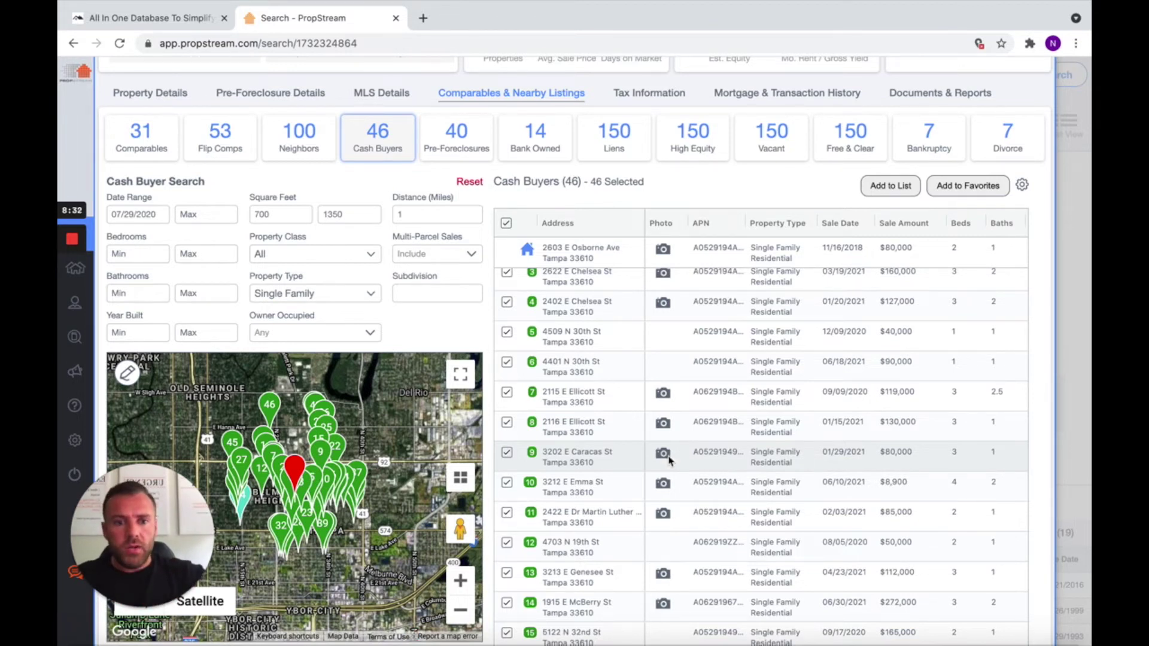
Step: Inspect the interior condition photos of the ninth cash-buyer property, and close its gallery
click(662, 453)
click(232, 285)
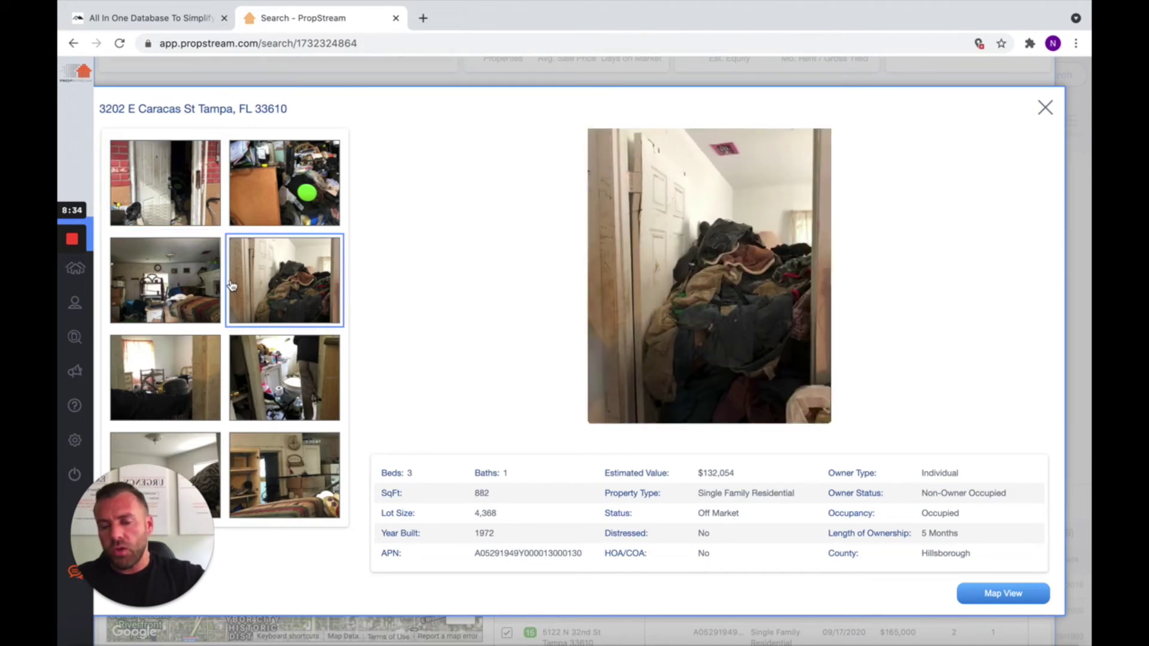
click(273, 386)
click(162, 390)
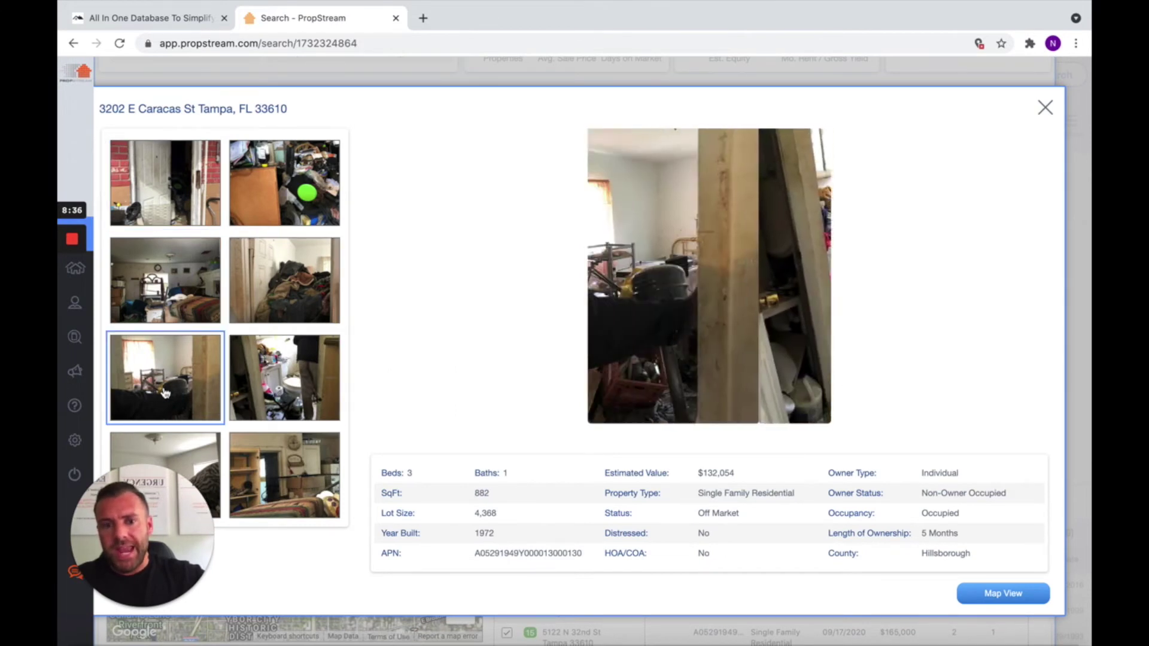
click(152, 289)
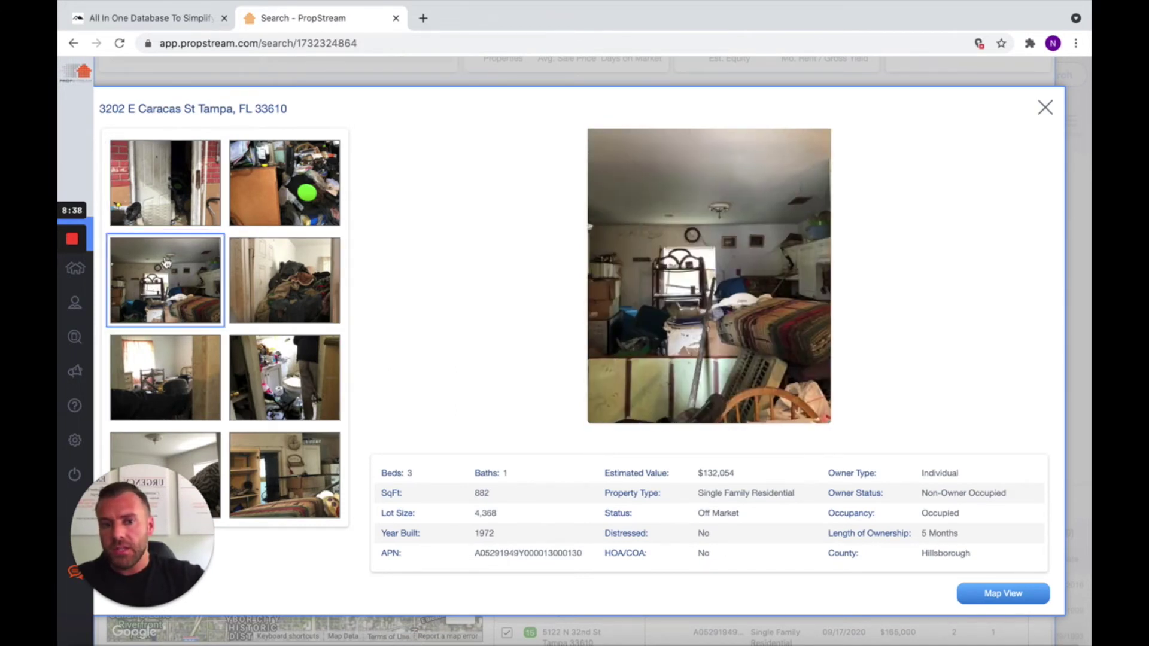
click(1045, 107)
Step: Check the photos of two cash-buyer properties further down the list, including the seventeenth, closing each gallery
scroll(908, 456, down, 3)
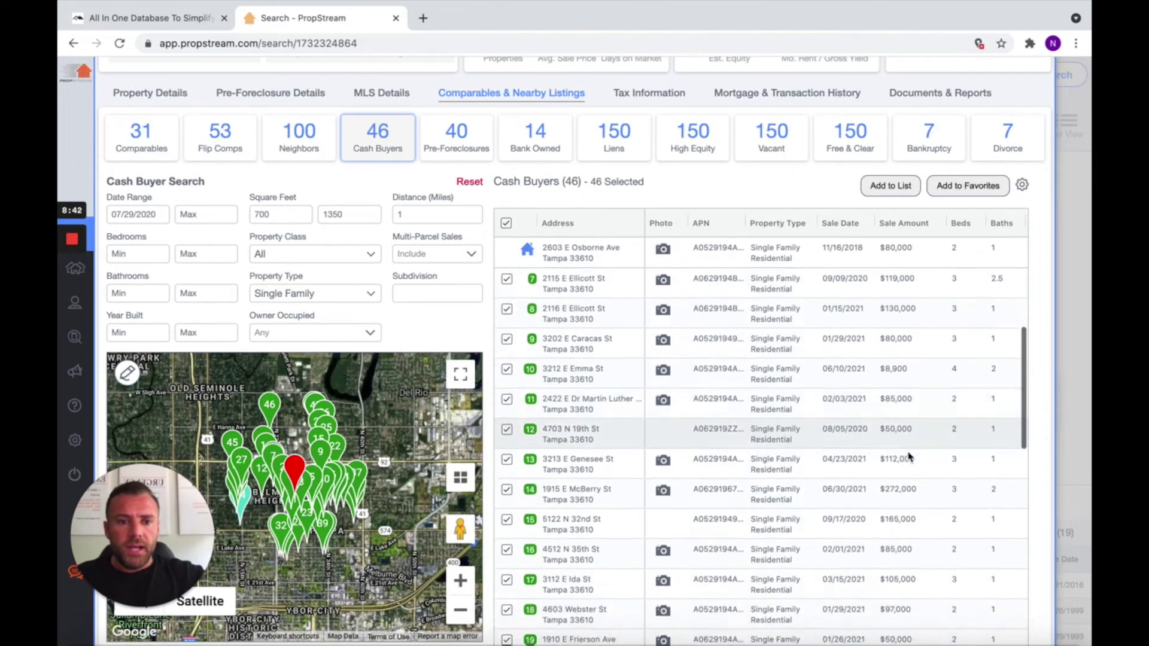
click(661, 411)
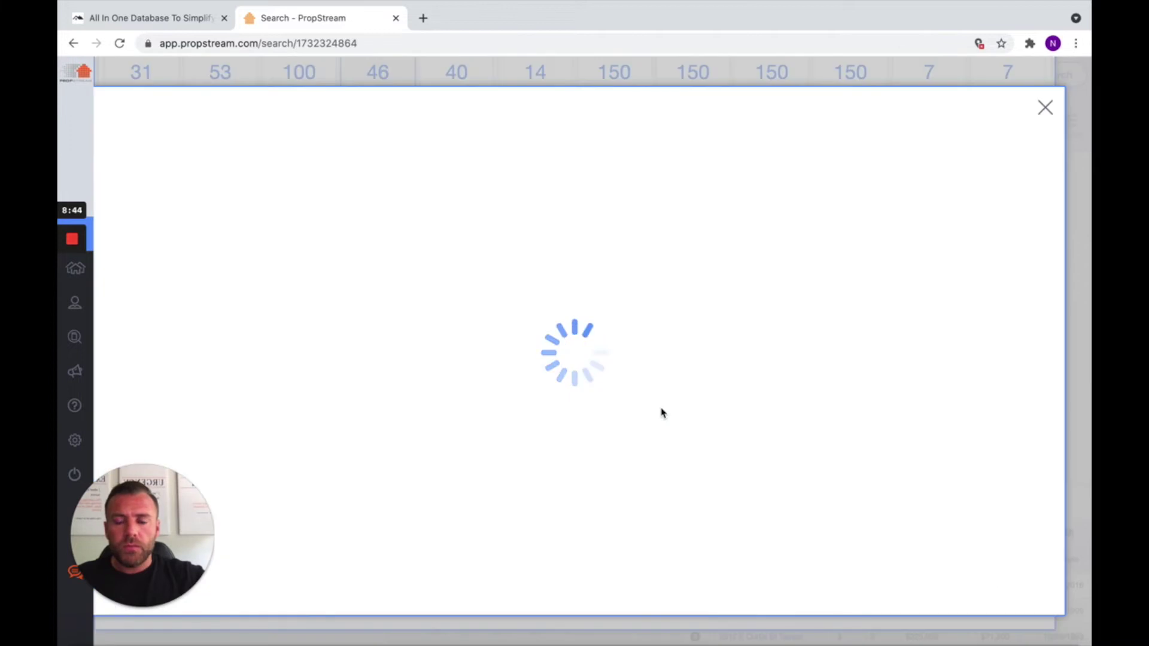
click(1044, 107)
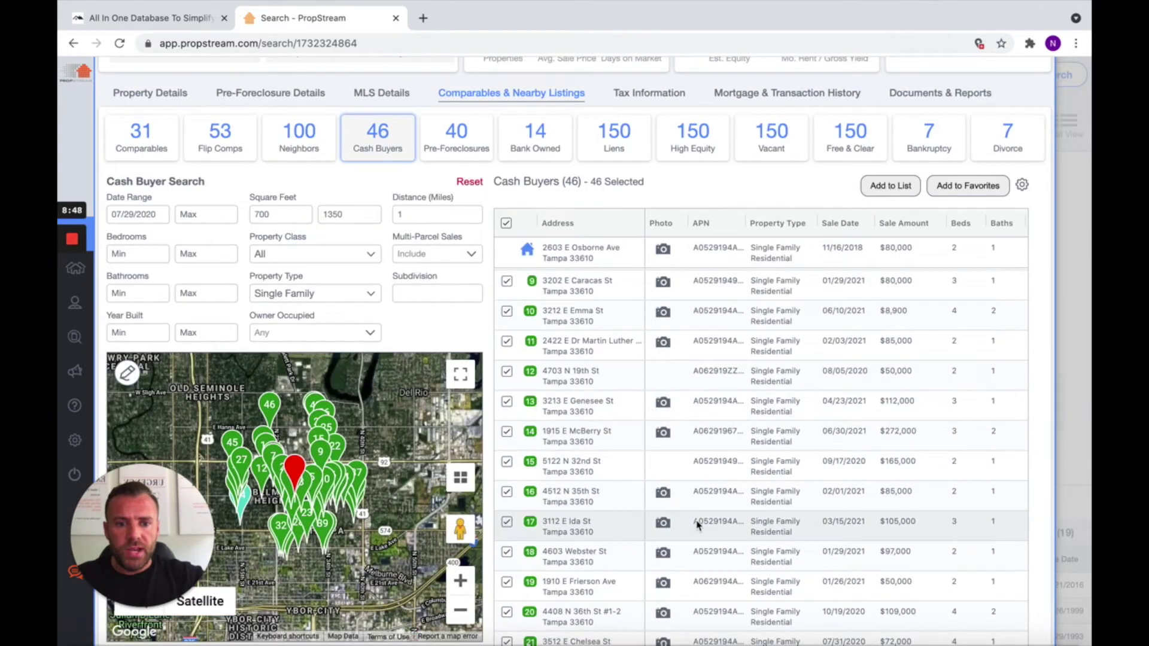
scroll(697, 525, down, 1)
click(663, 478)
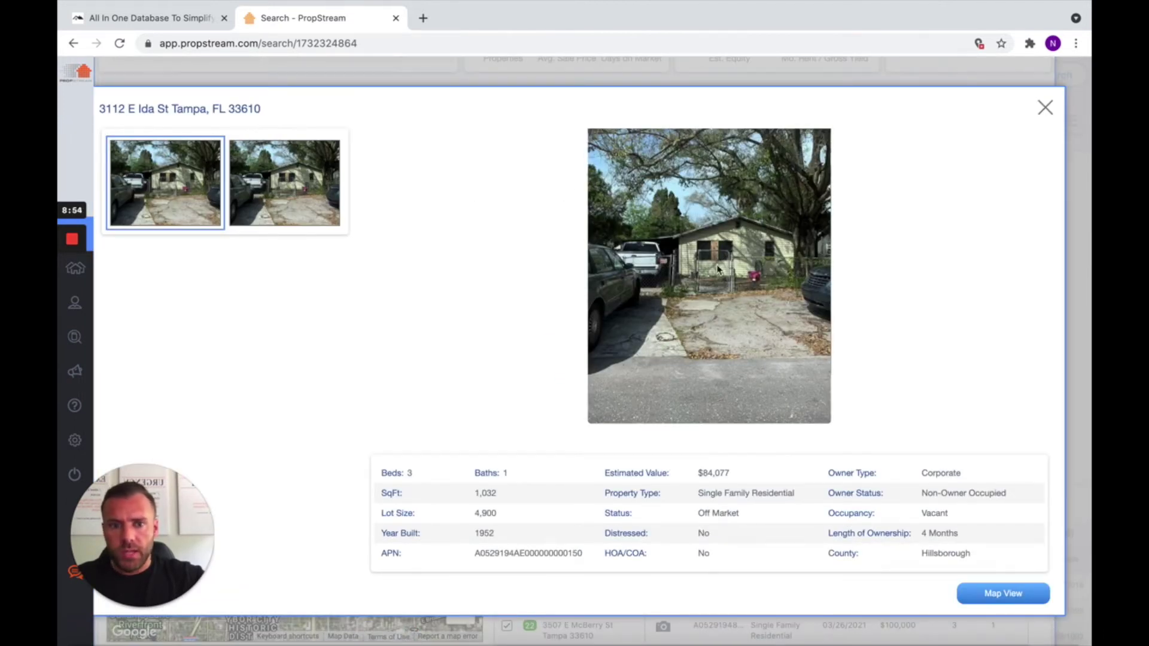
click(1045, 108)
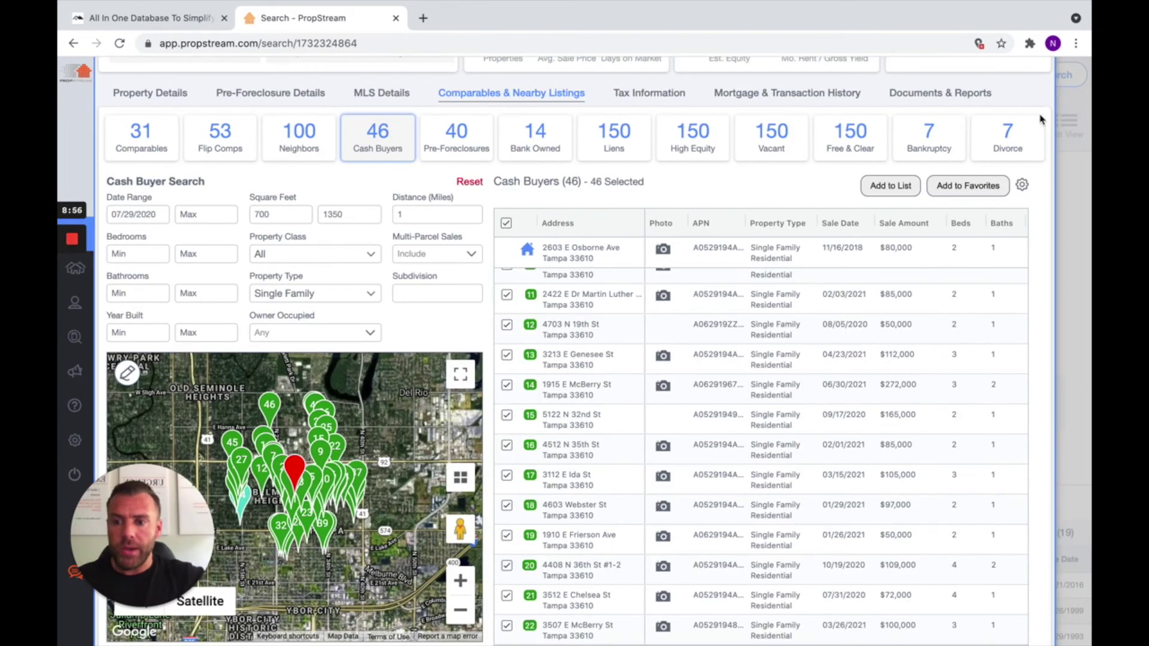
Step: Examine the hallway, ceiling, floor and kitchen photos of the twentieth cash-buyer property, and close its gallery
scroll(664, 471, down, 2)
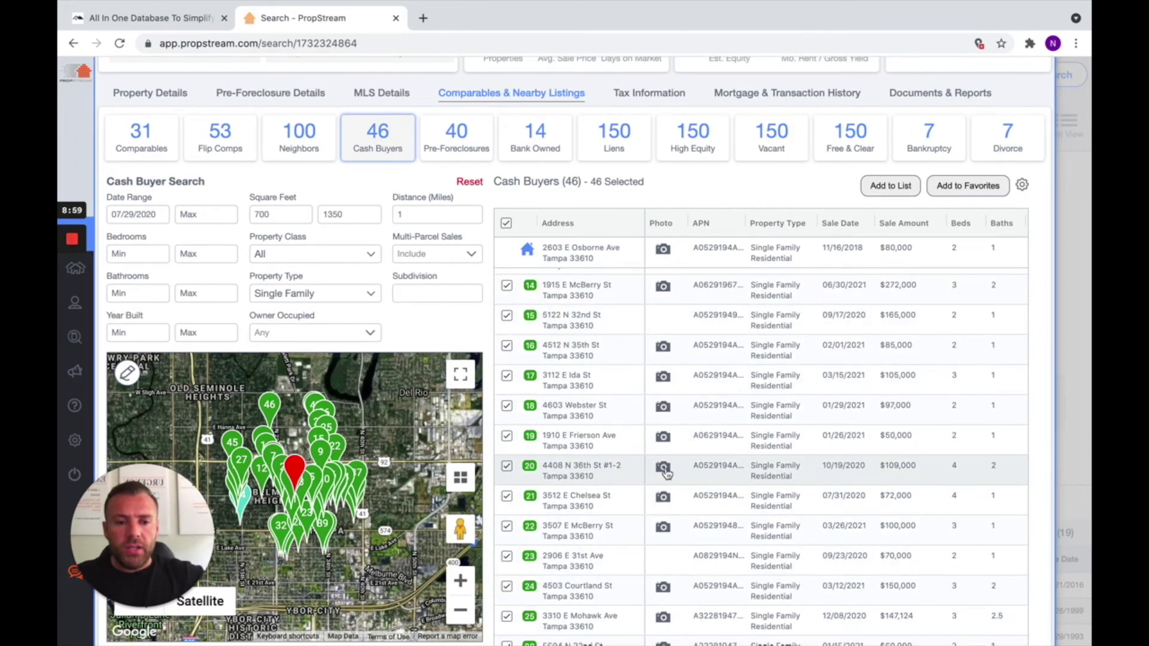
click(663, 467)
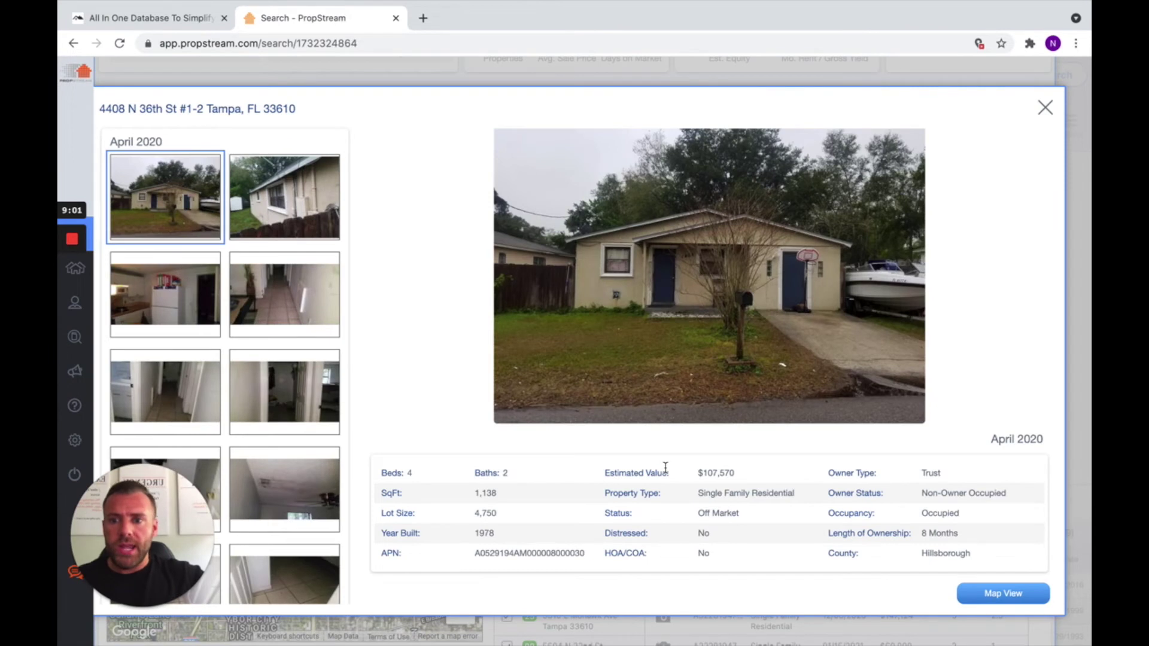
click(307, 307)
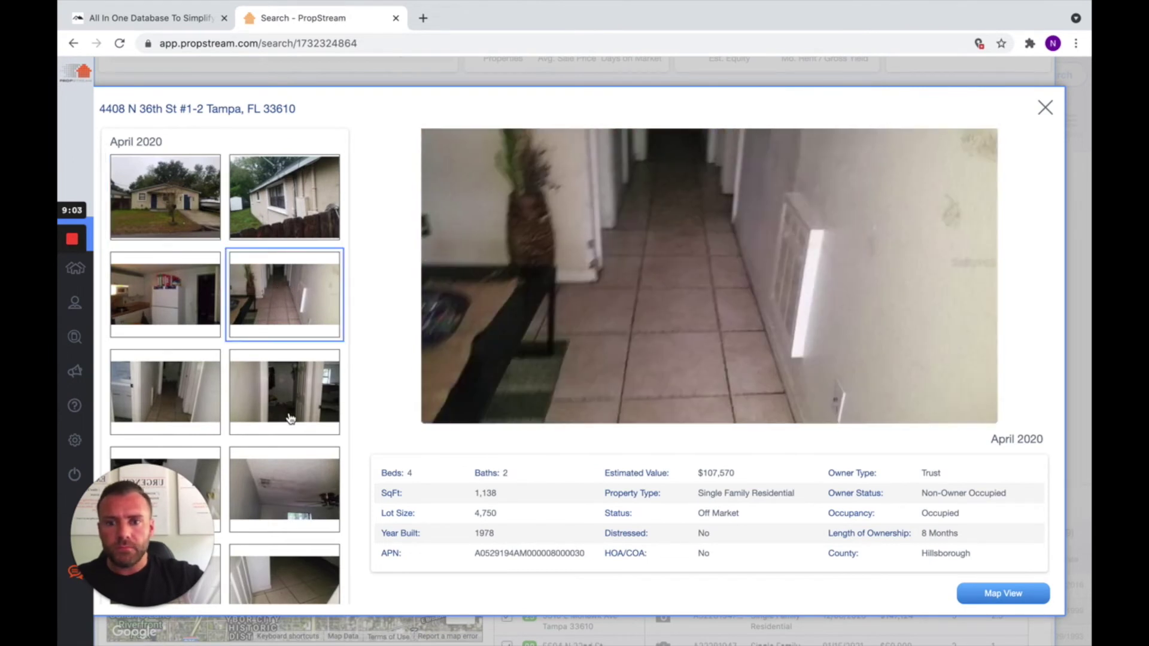
click(291, 418)
click(308, 479)
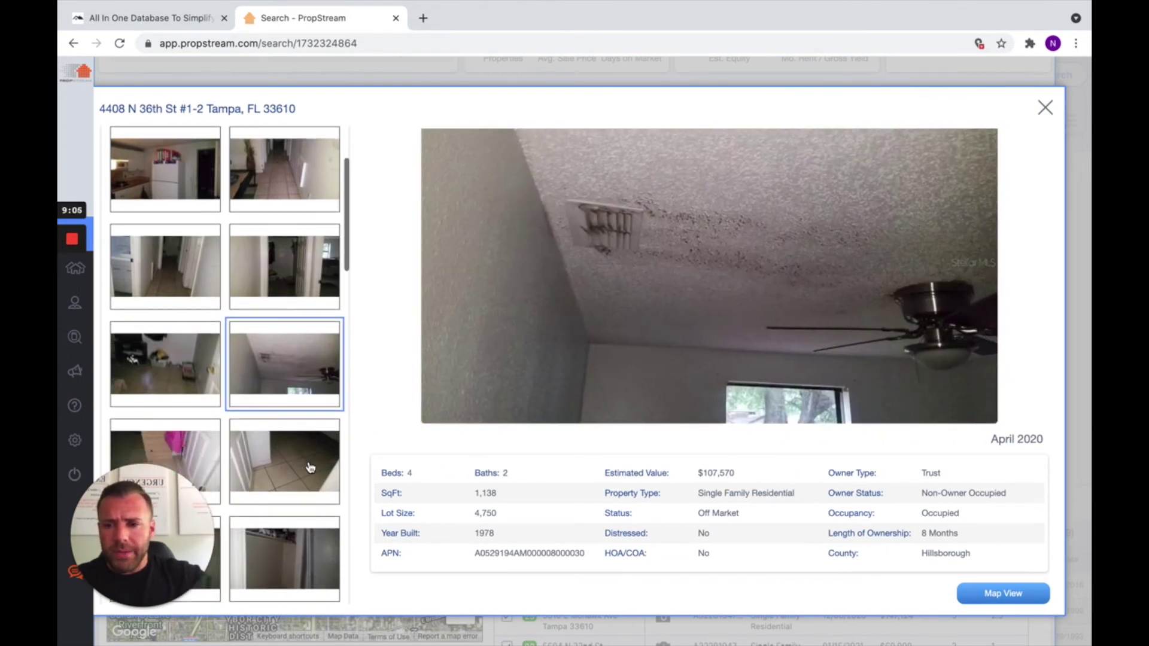
click(310, 467)
scroll(288, 441, down, 2)
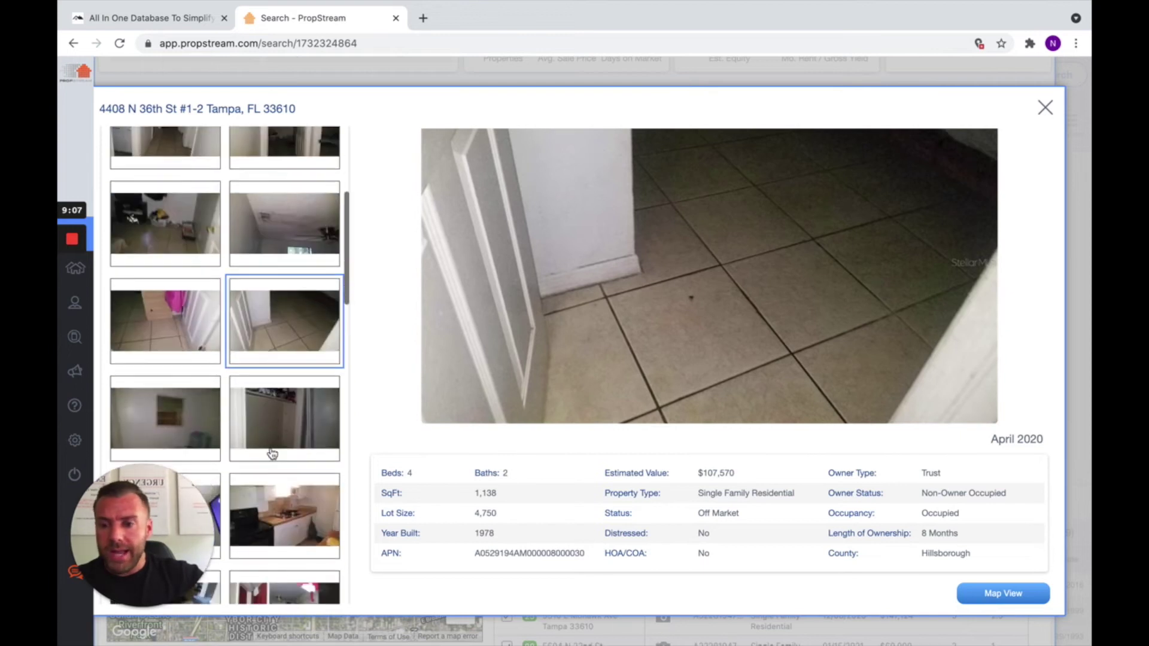
click(319, 485)
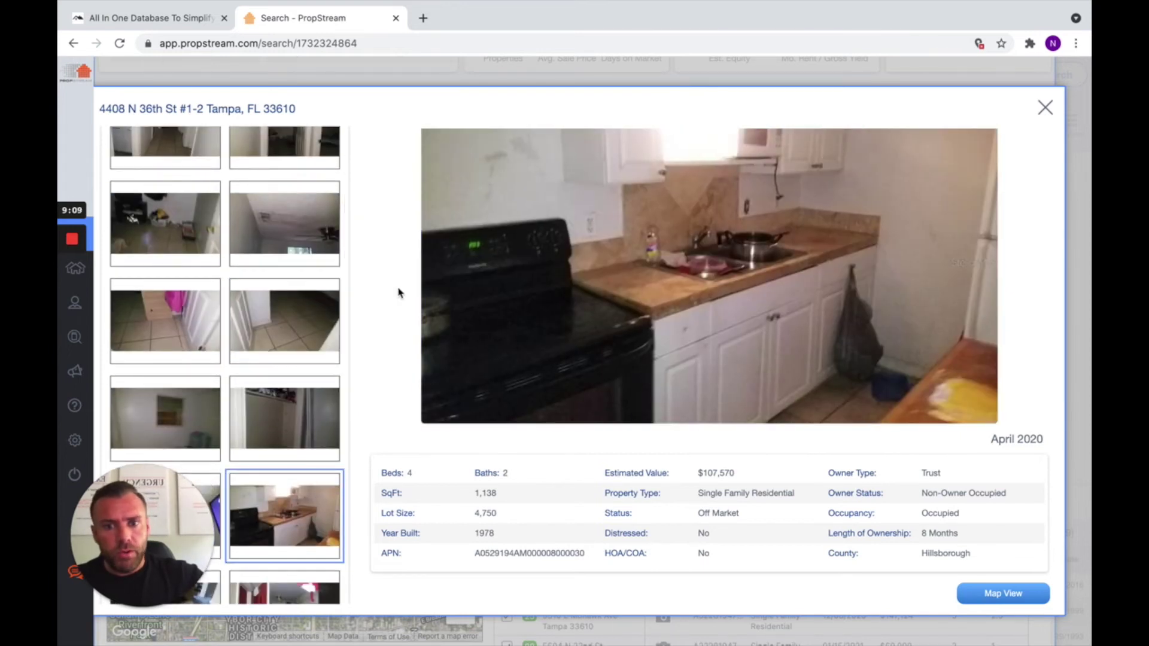
click(1044, 107)
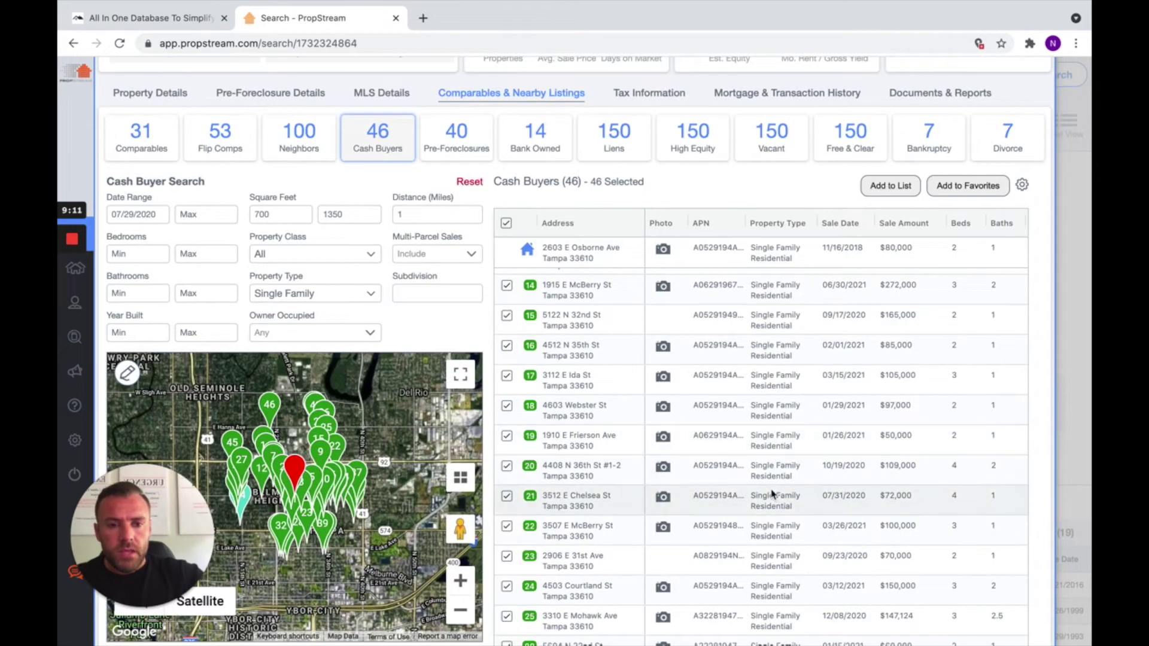
Step: View the photos and property details of the twenty-fifth cash-buyer property, and close its gallery
scroll(735, 482, down, 2)
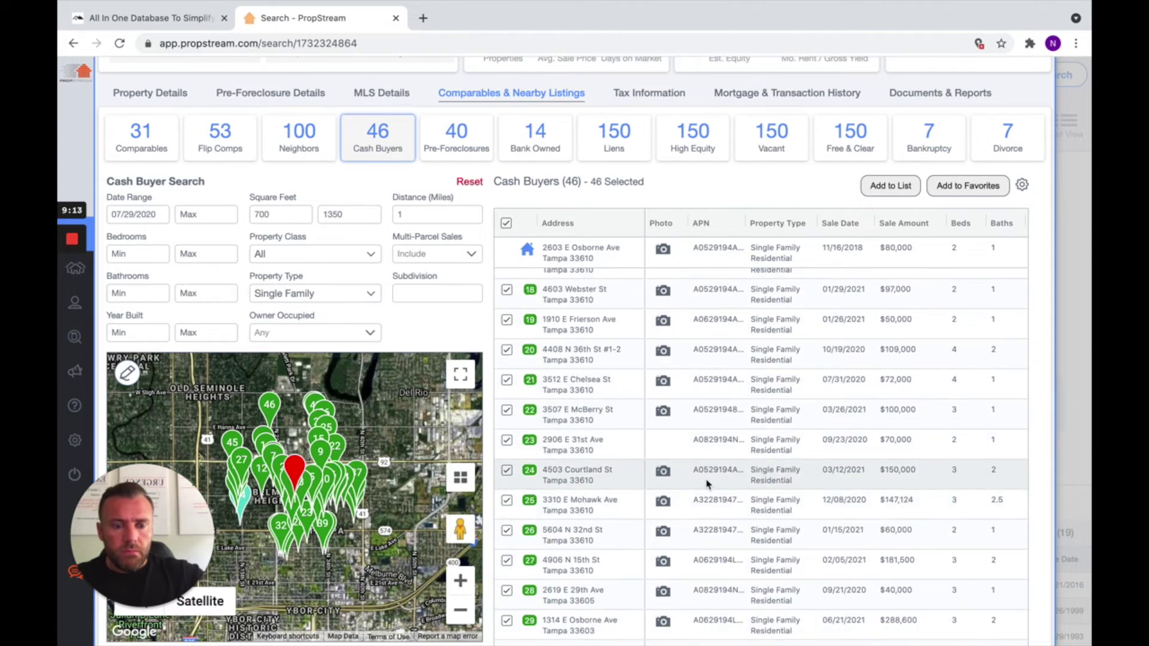
scroll(700, 472, down, 1)
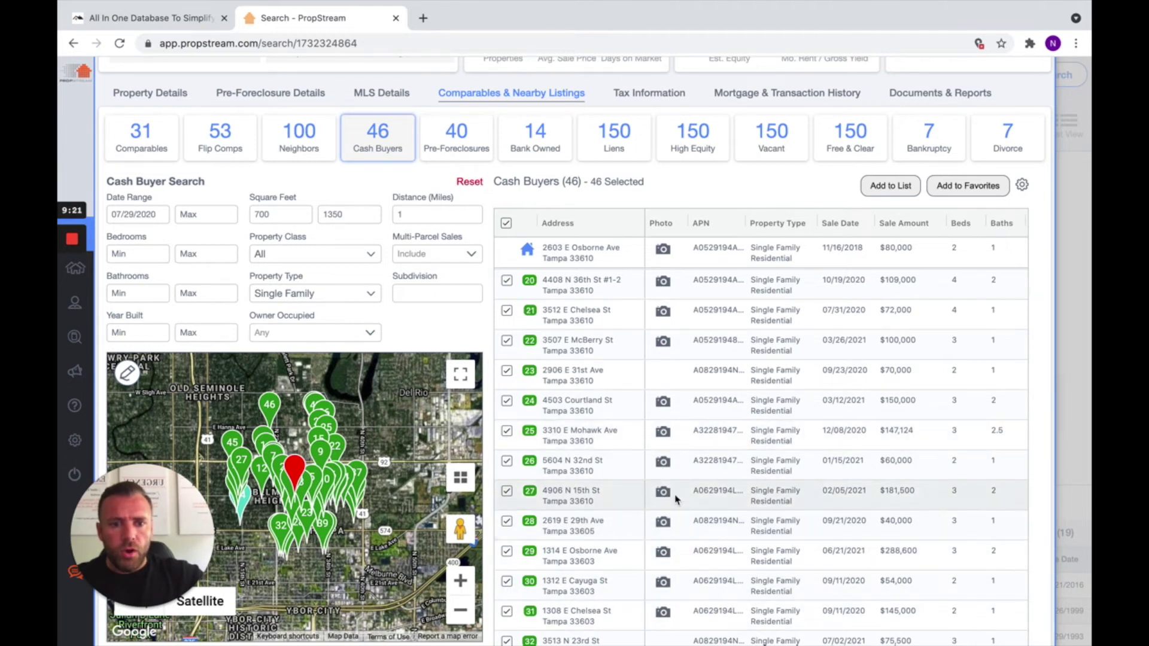
click(663, 433)
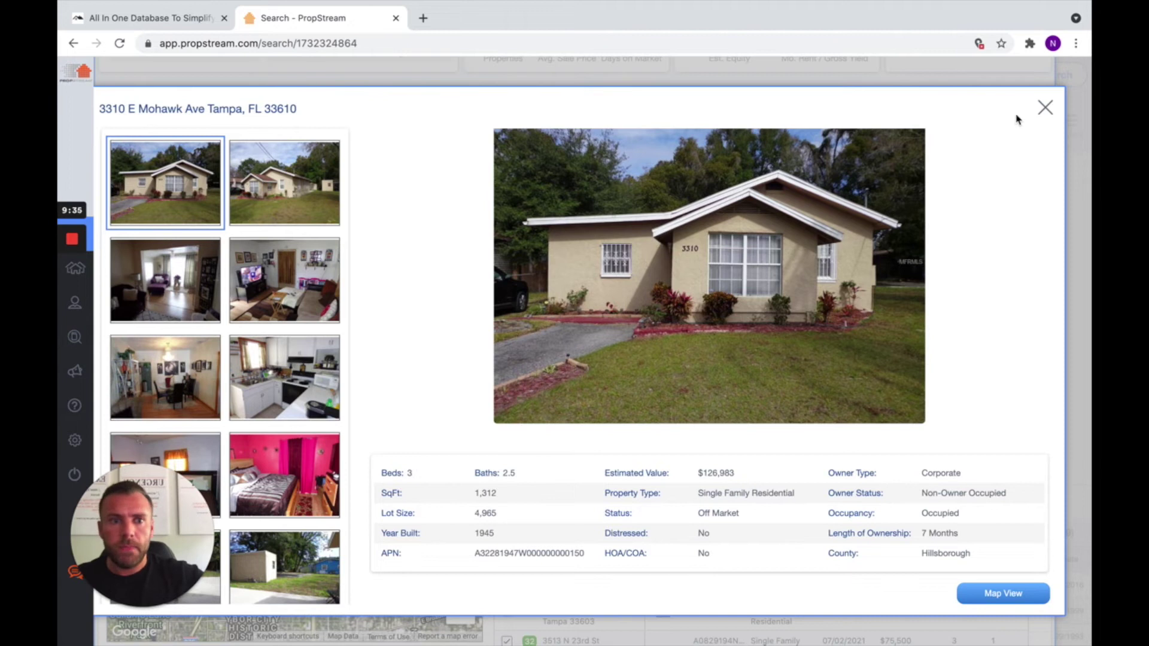
click(1045, 107)
Step: View the photos of the thirteenth cash-buyer property and recheck those of the seventeenth, closing each gallery
scroll(876, 371, up, 2)
scroll(877, 371, up, 5)
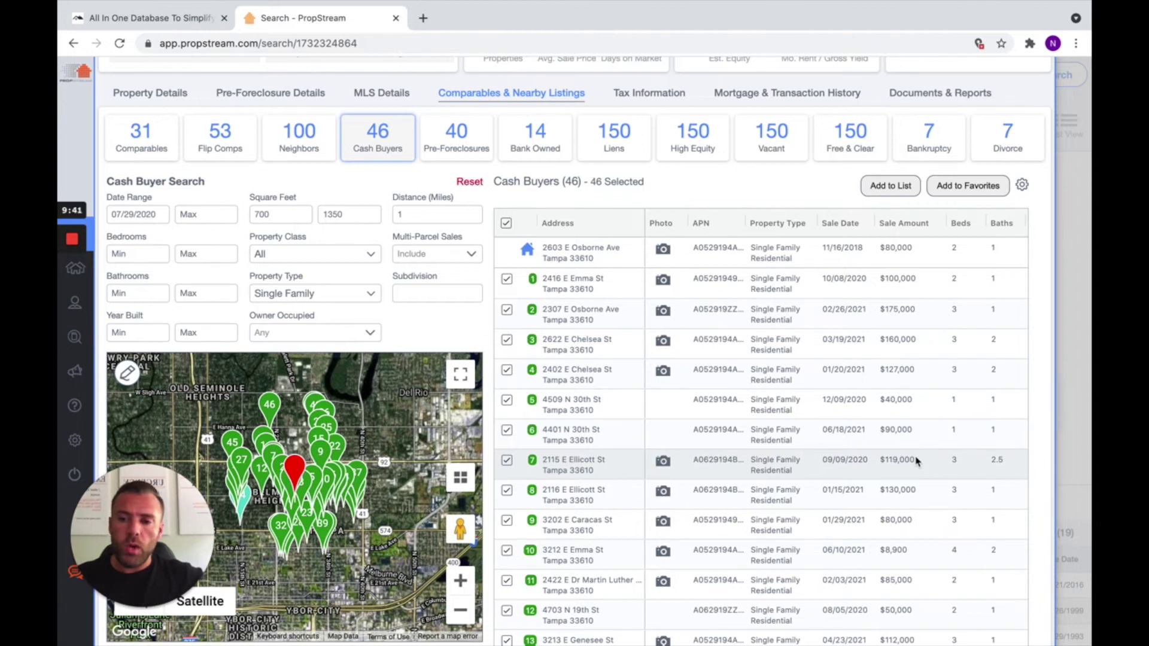
scroll(913, 475, down, 5)
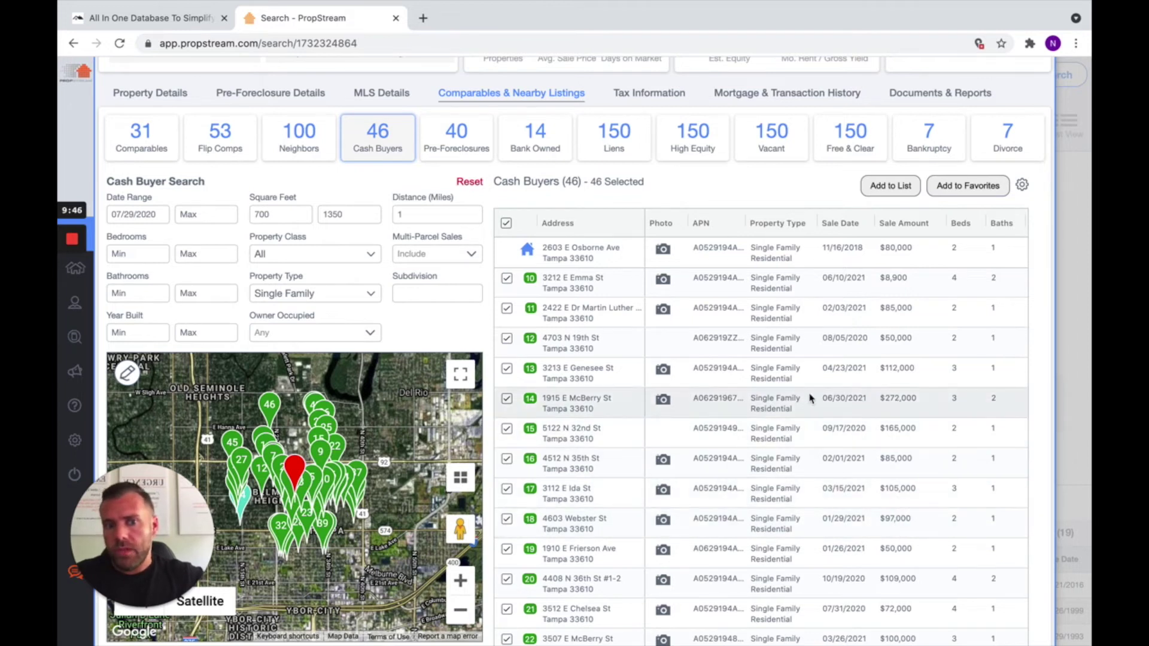
click(662, 370)
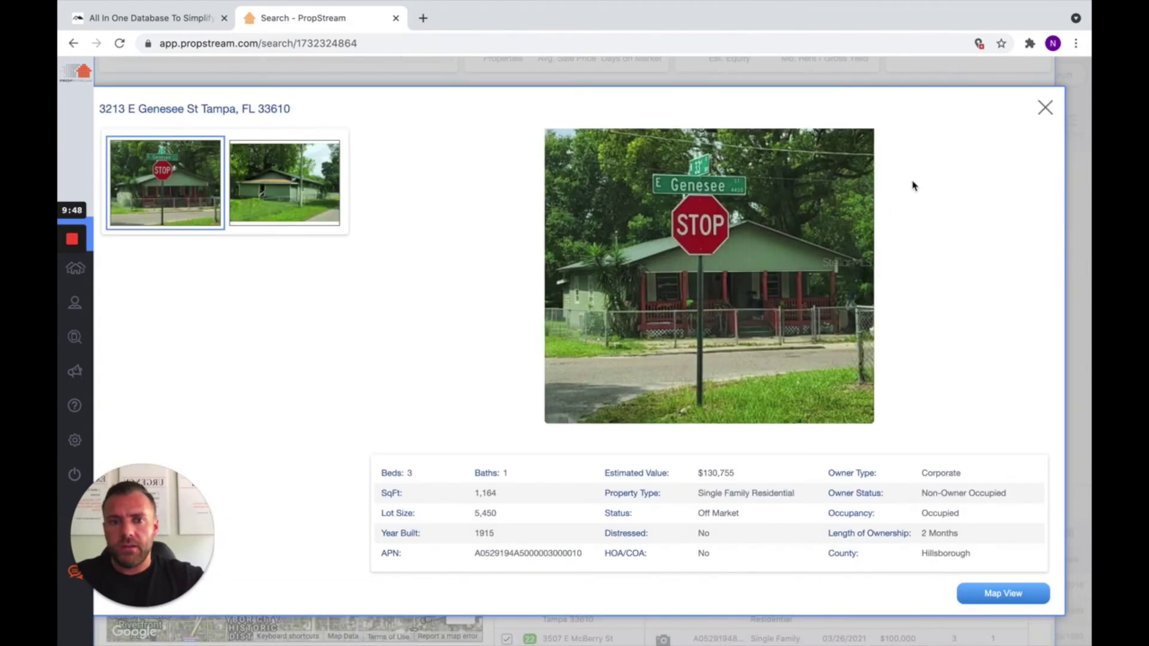
click(1044, 108)
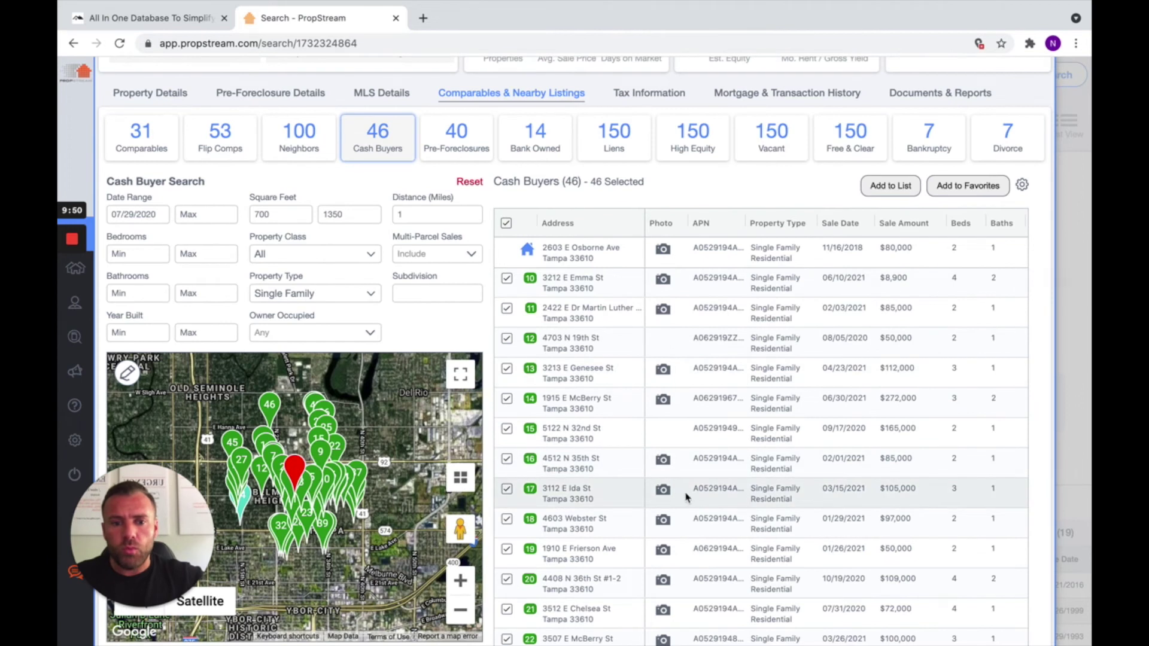
click(662, 489)
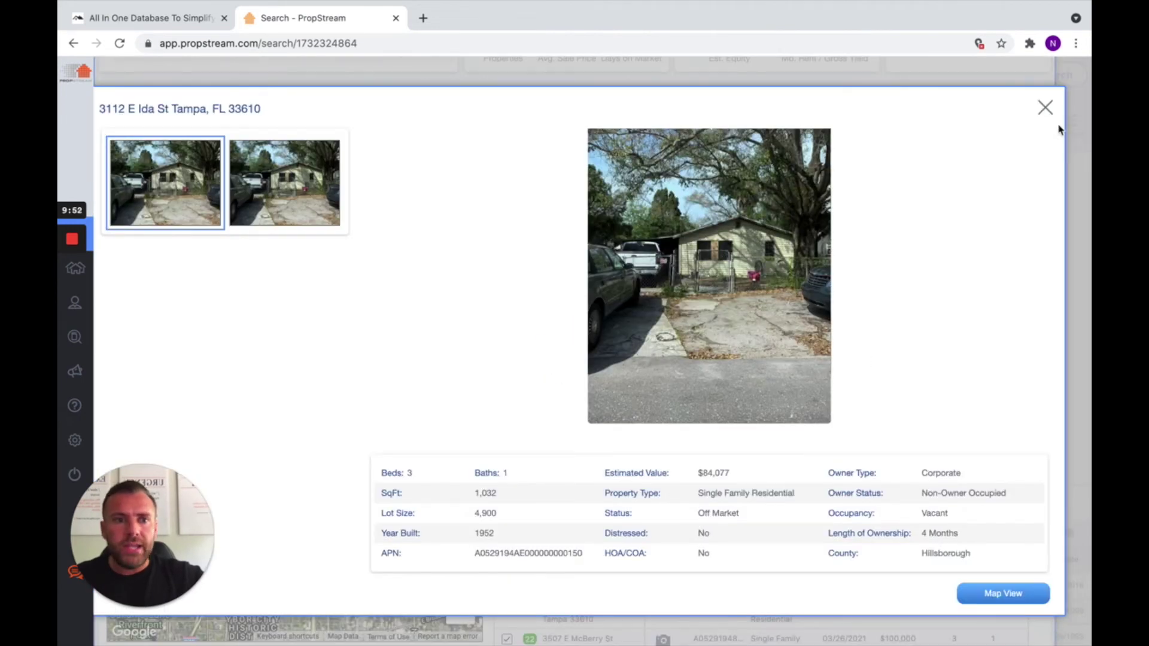
click(1044, 108)
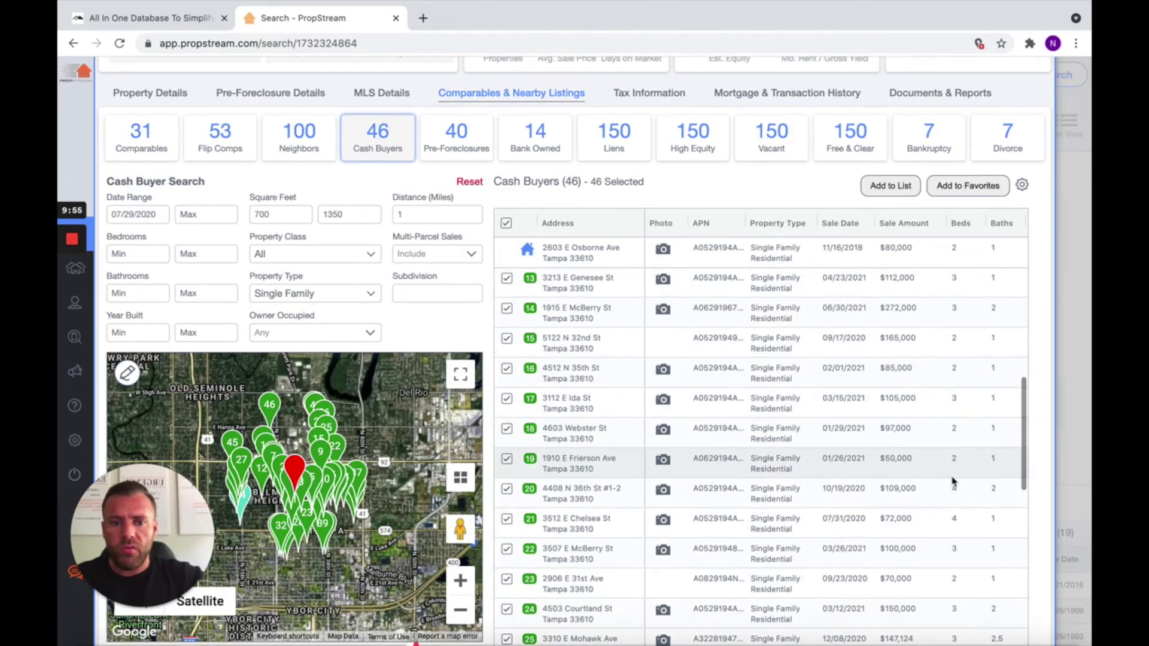
Step: Compare the sale dates, sale amounts and bedroom counts across the cash-buyer list
scroll(1017, 502, up, 6)
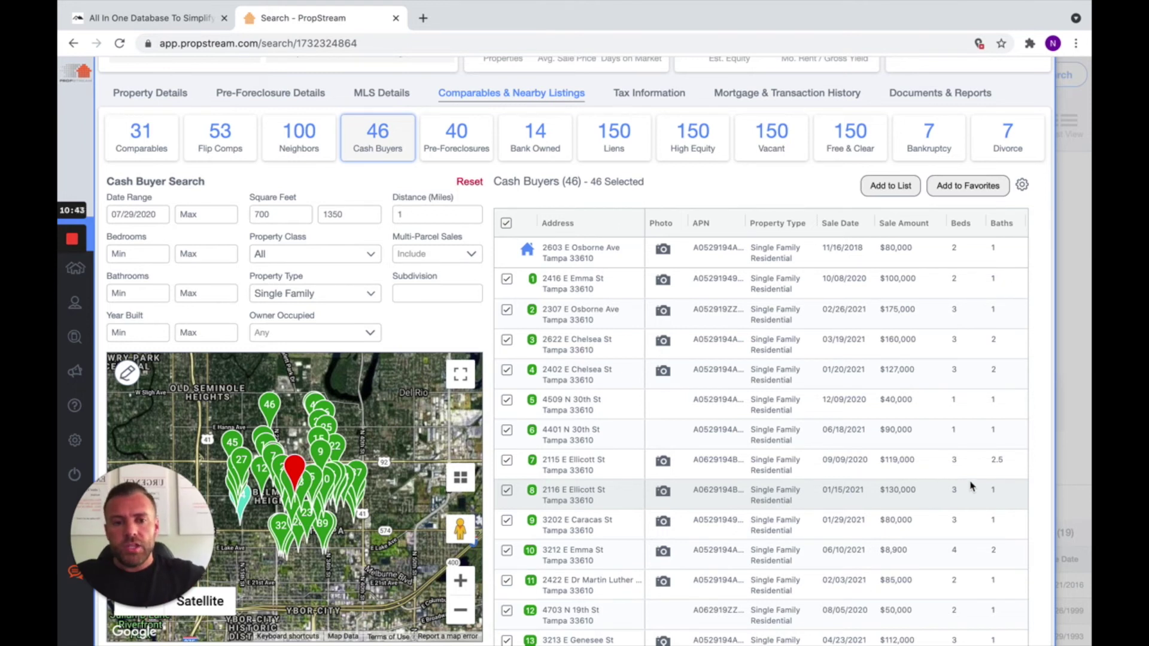
scroll(950, 499, down, 10)
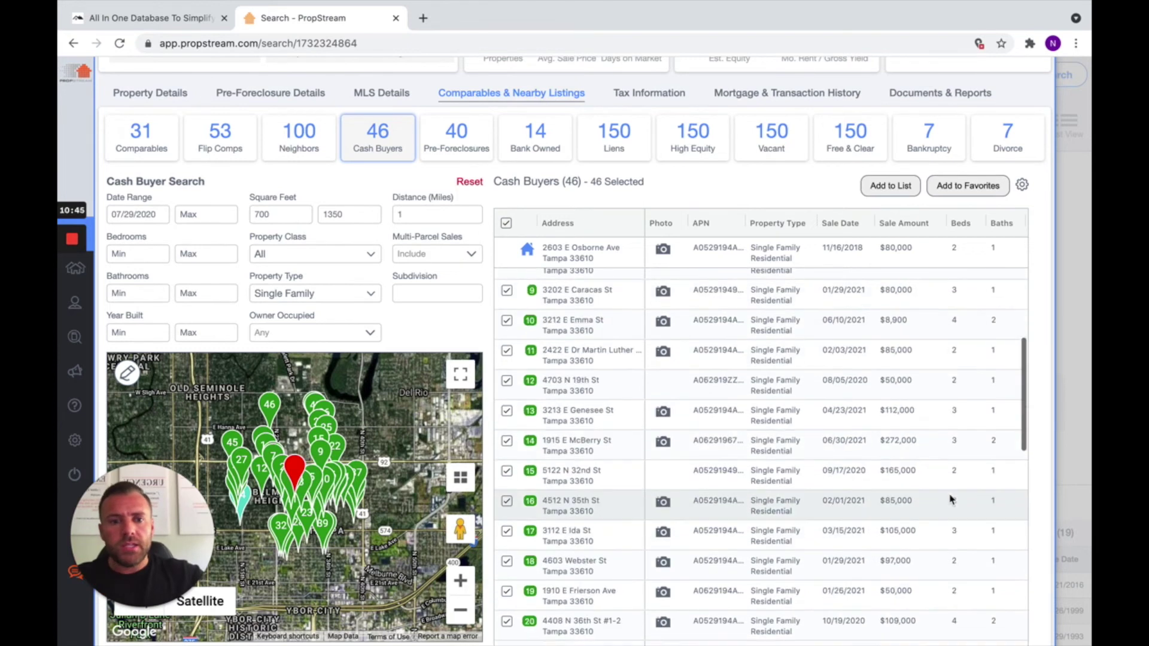
scroll(948, 501, up, 10)
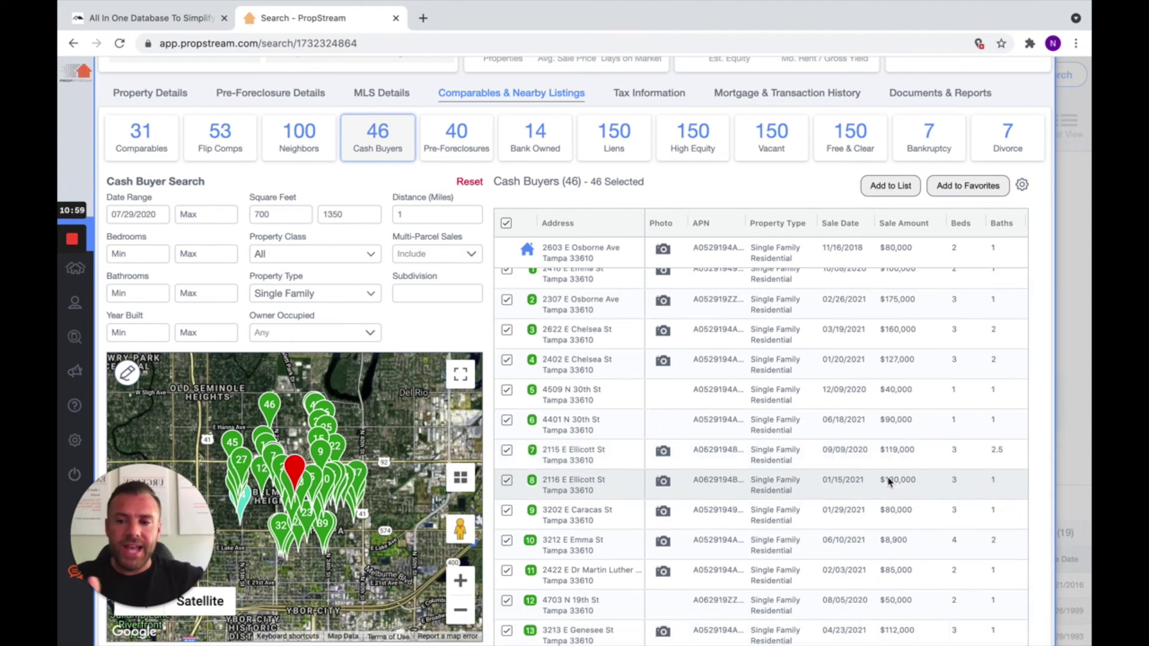
scroll(867, 509, down, 3)
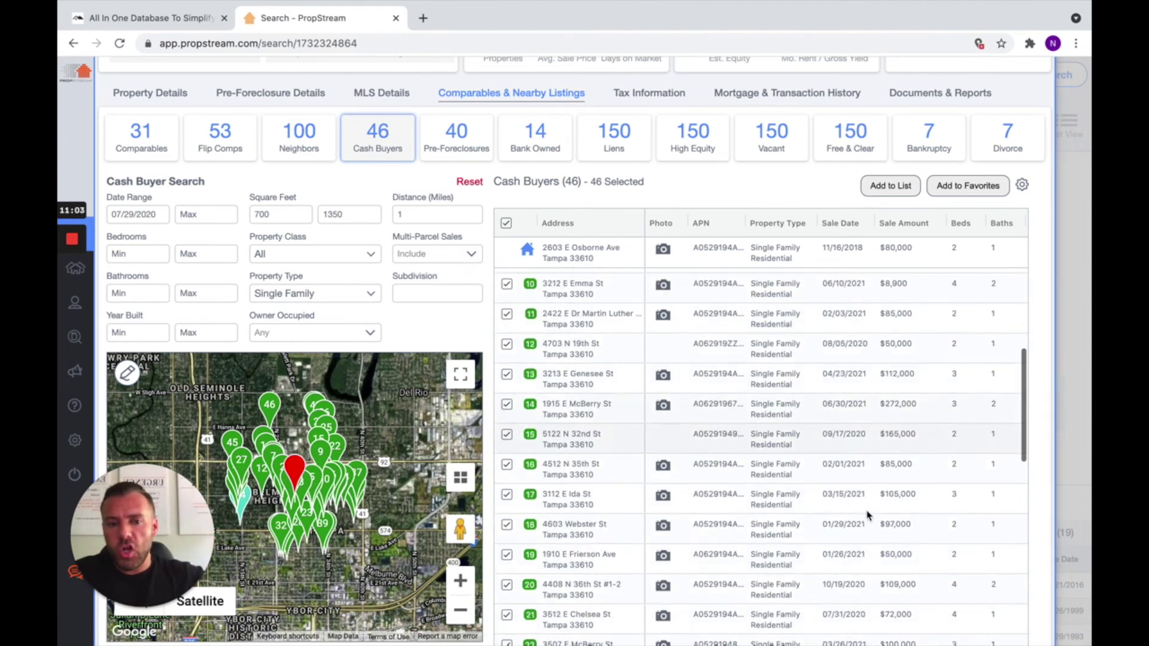